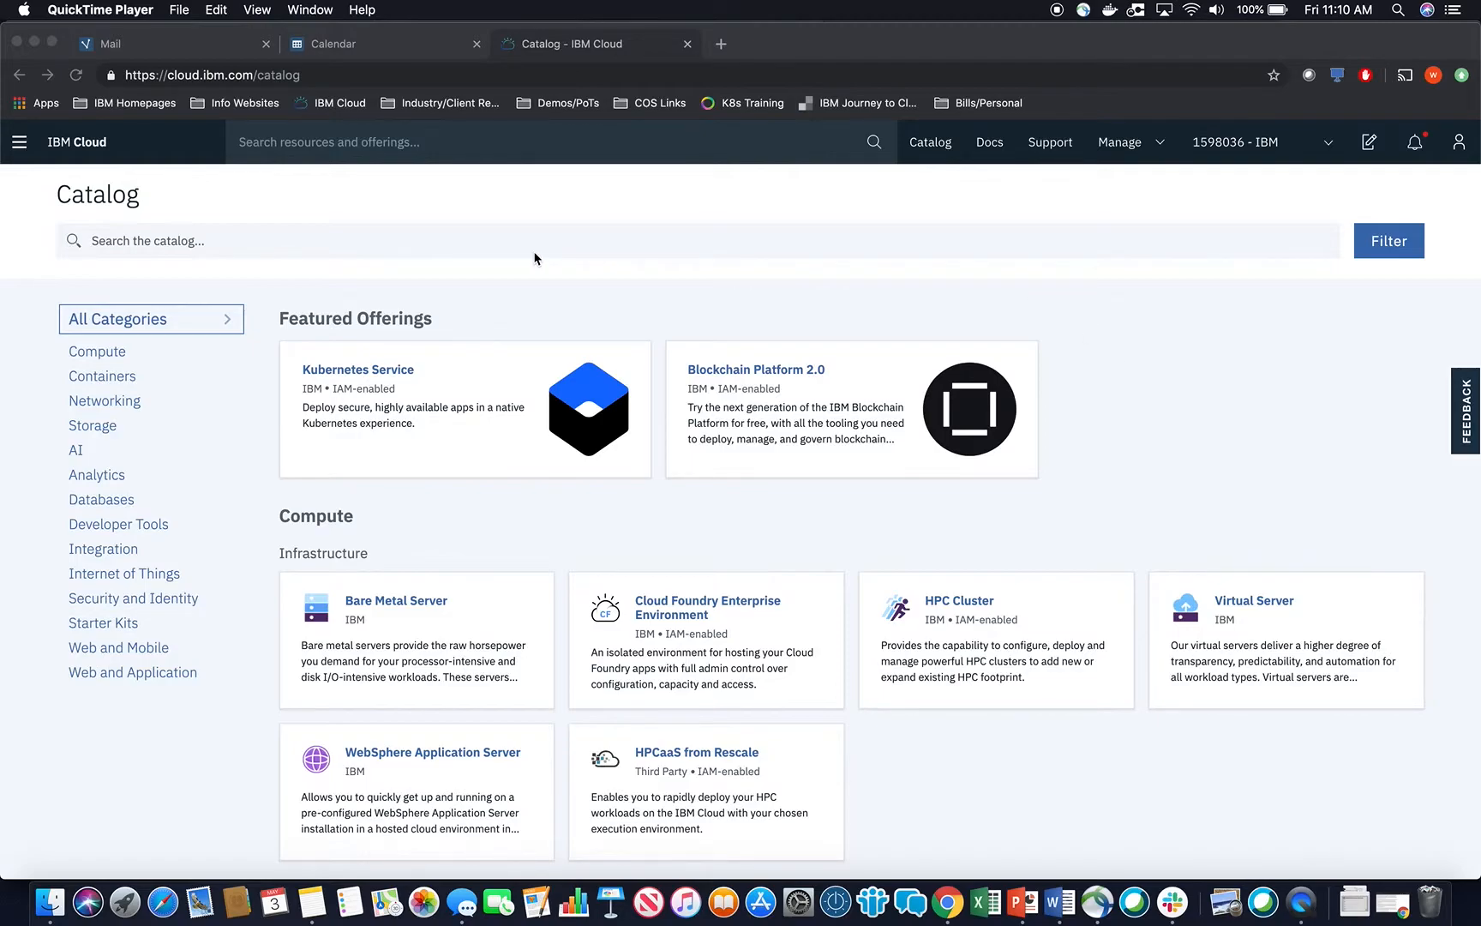
# - Open the Cloud Object Storage-Test instance from the account dashboard's storage resources
pyautogui.click(96, 146)
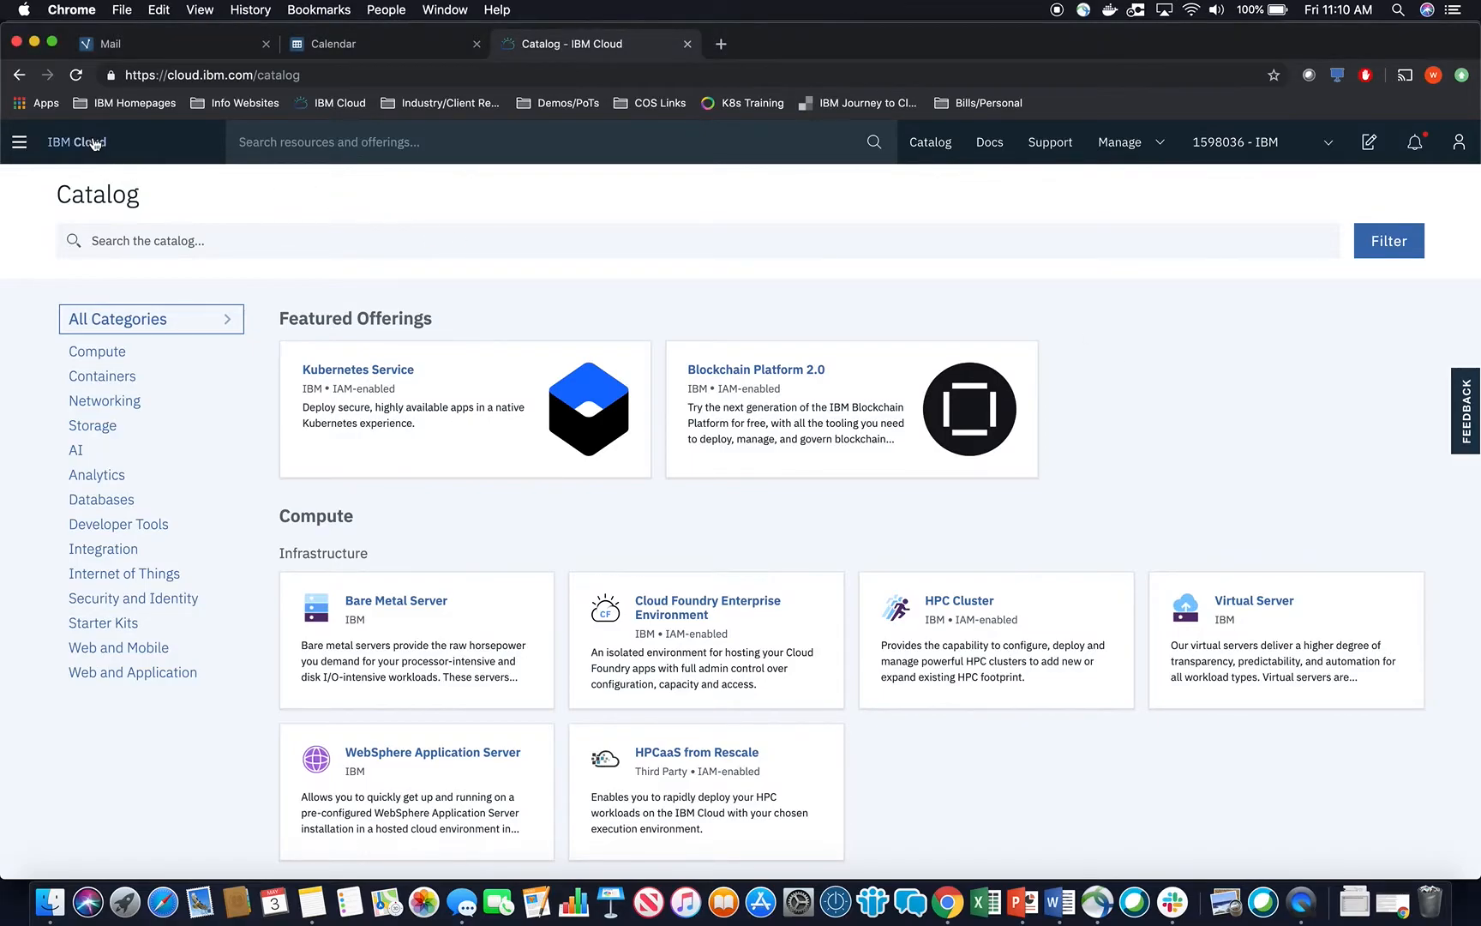
pyautogui.click(94, 146)
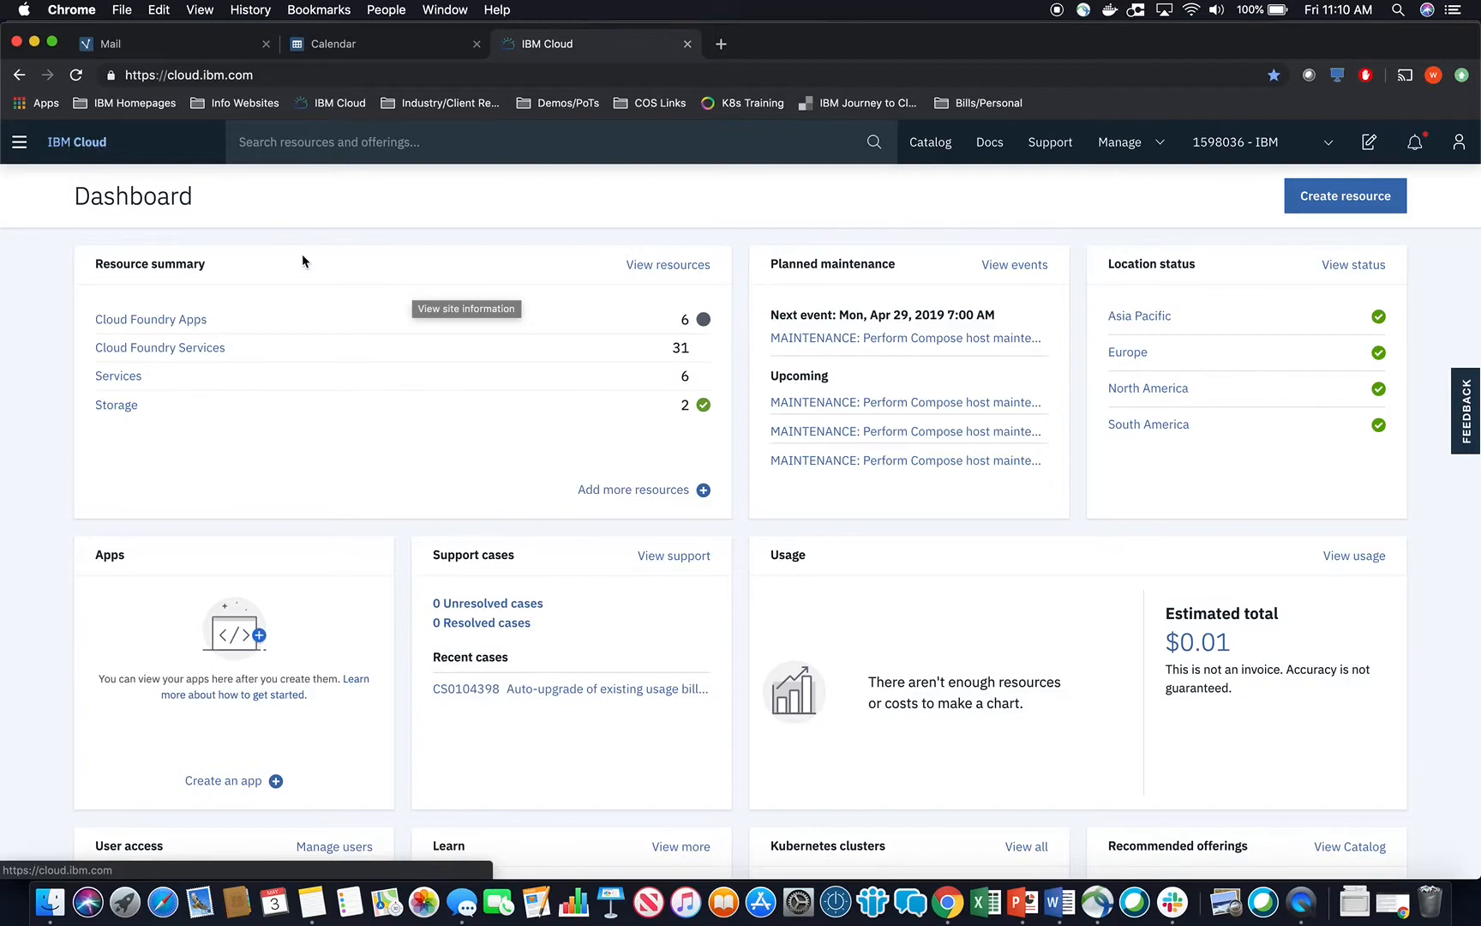
pyautogui.click(125, 408)
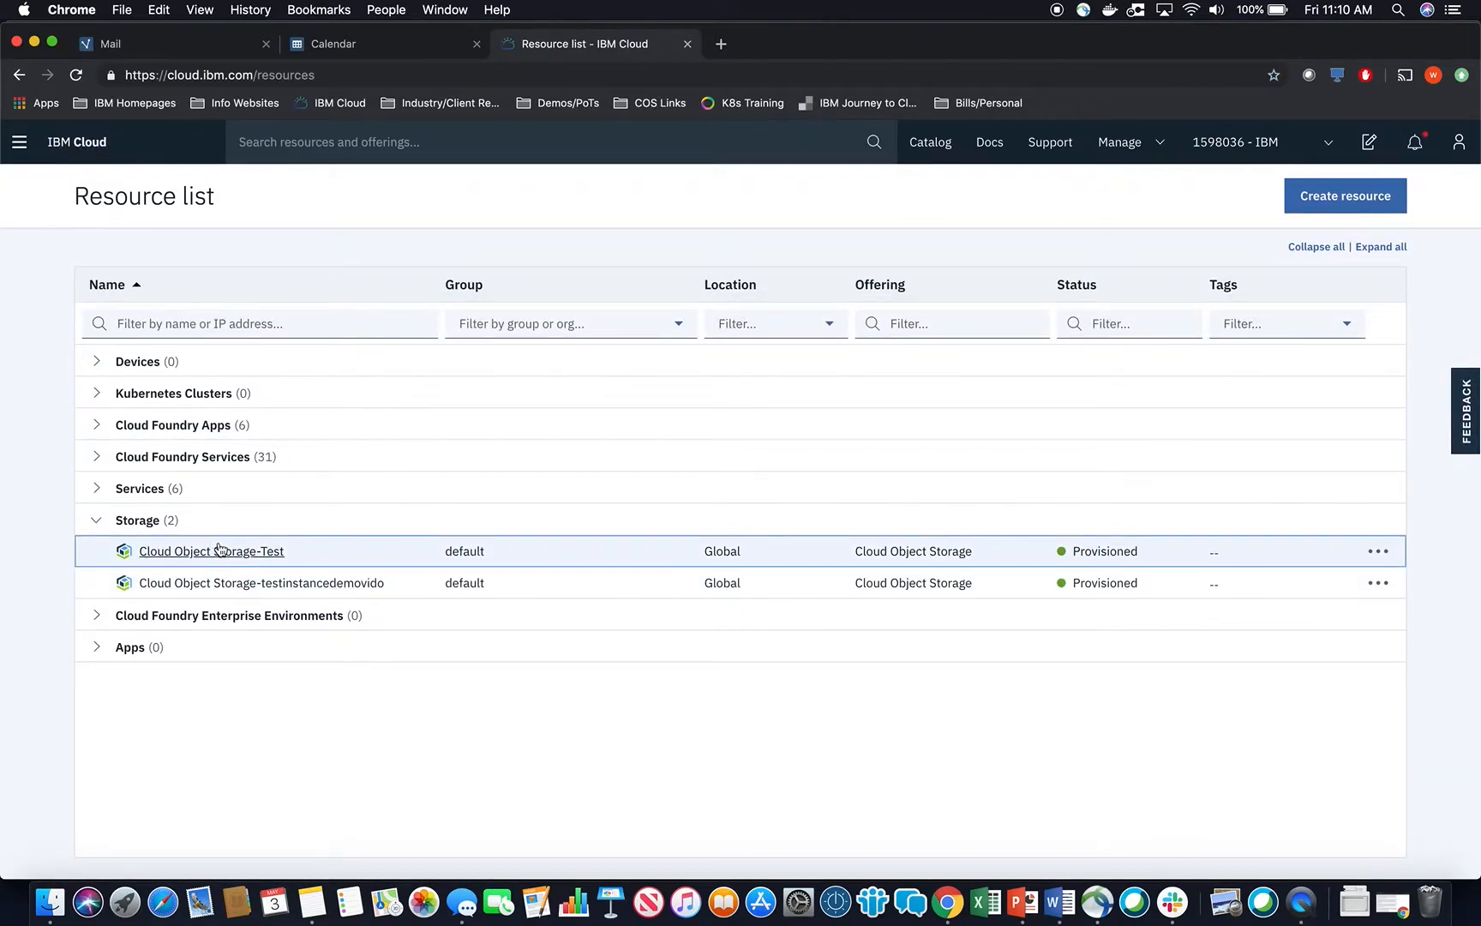
pyautogui.click(239, 558)
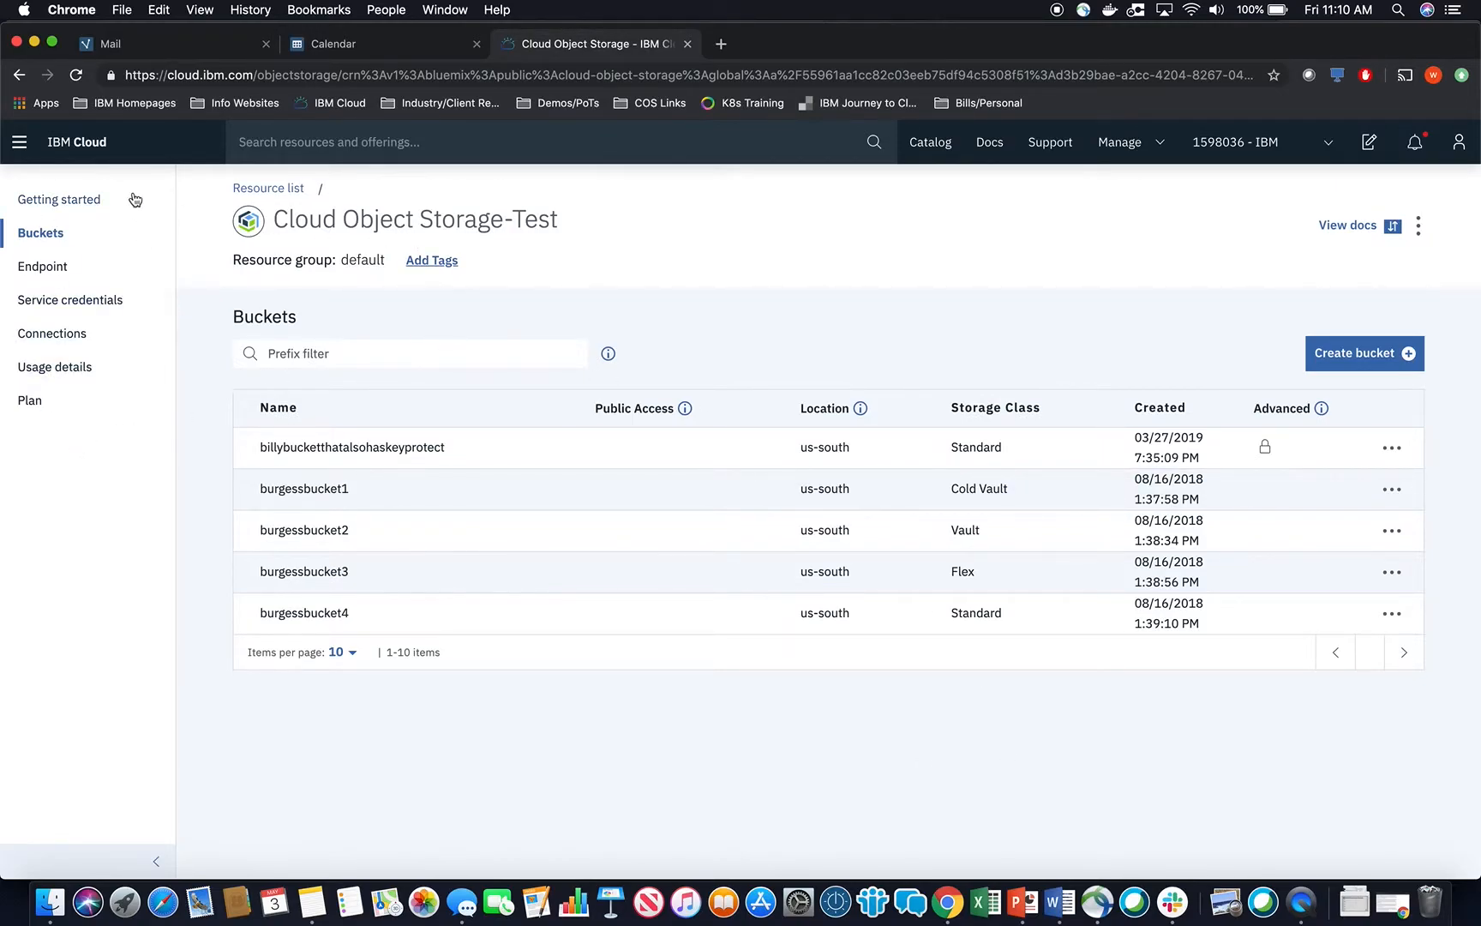
# - Review the instance's access management guide, including the instructions for assigning user access and Service ID access
pyautogui.click(90, 200)
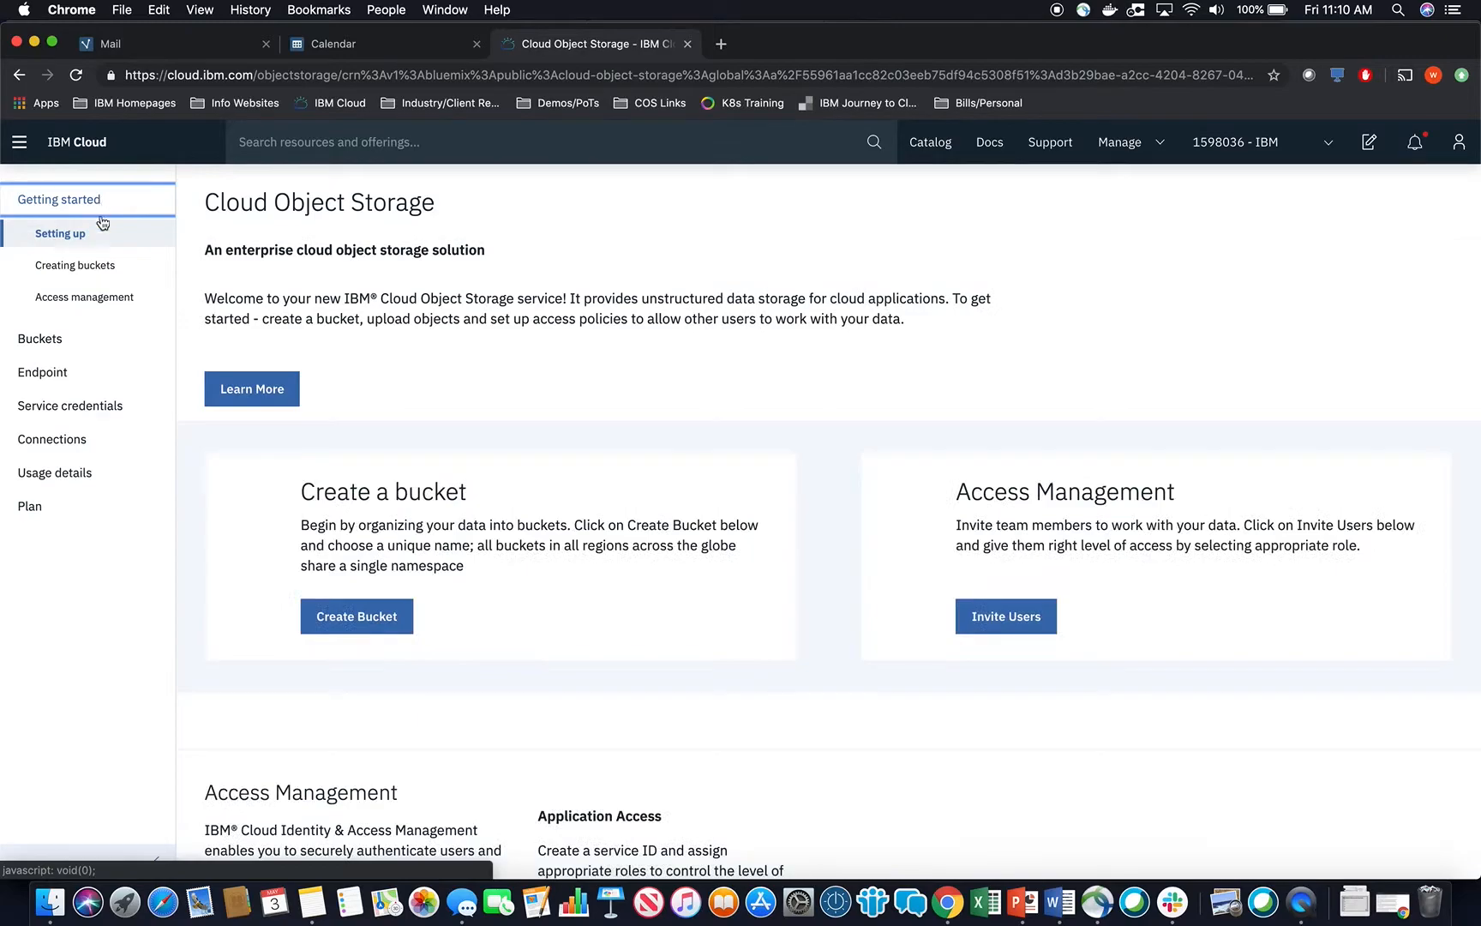
pyautogui.click(121, 302)
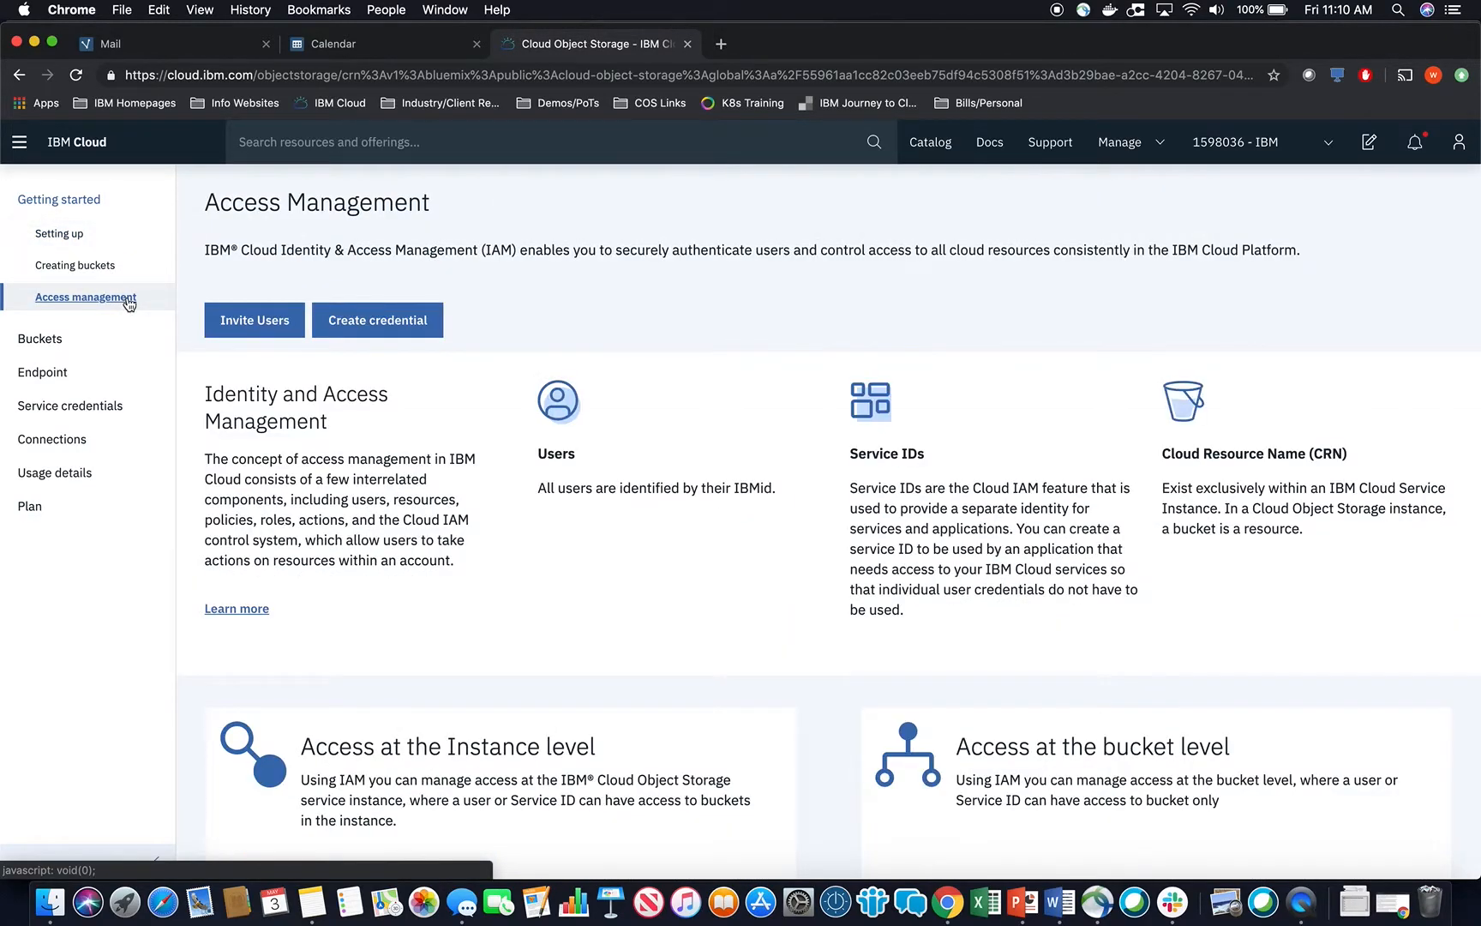
pyautogui.scroll(-5, 787, 578)
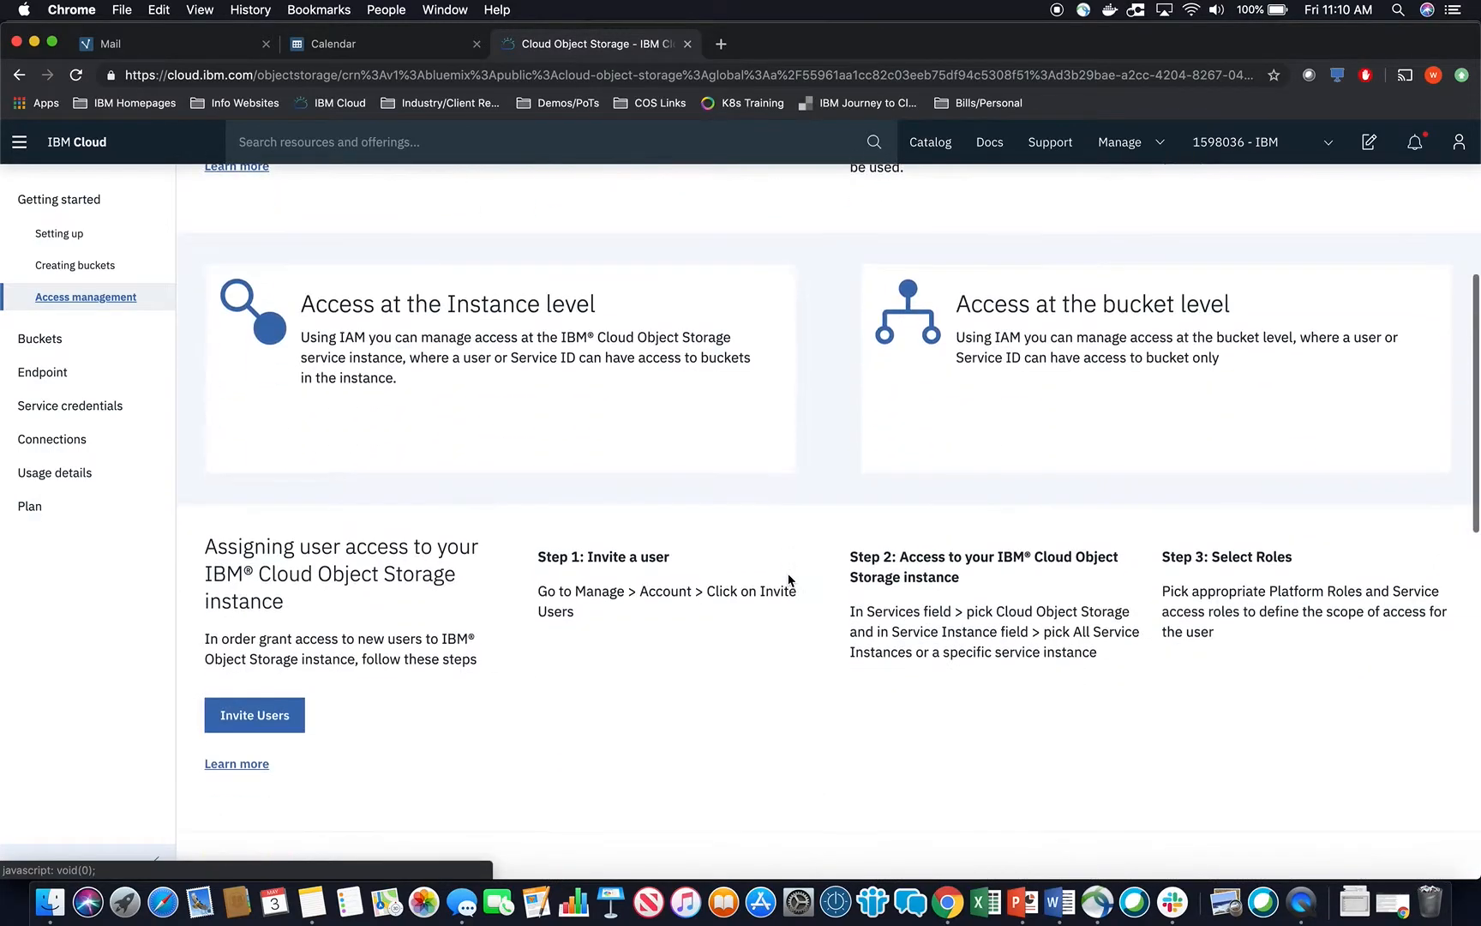
pyautogui.scroll(1, 789, 581)
pyautogui.scroll(4, 789, 580)
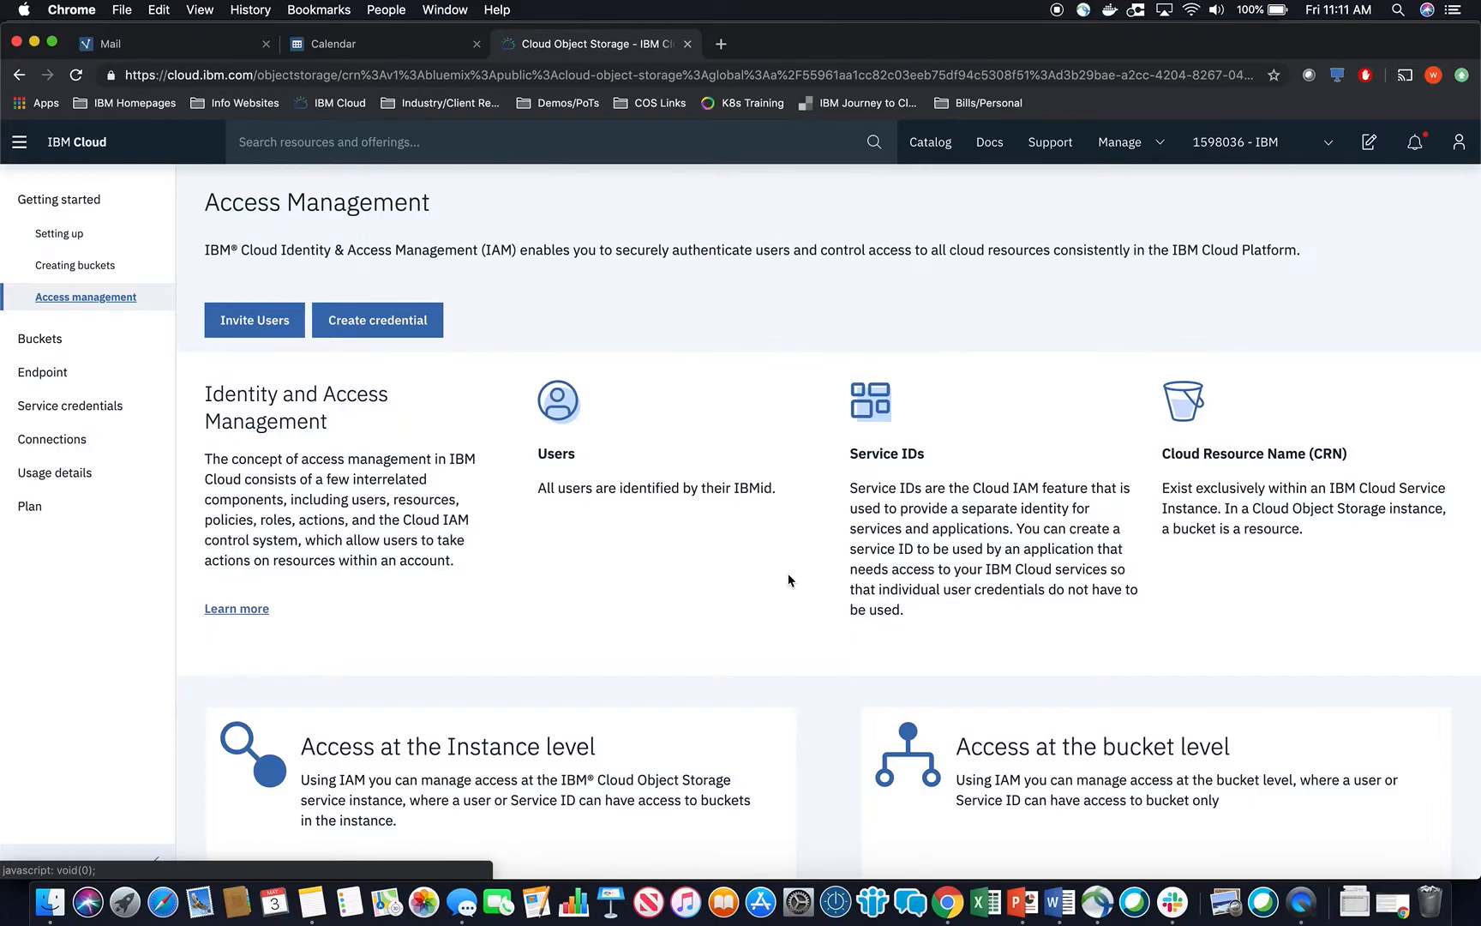
pyautogui.scroll(-1, 789, 581)
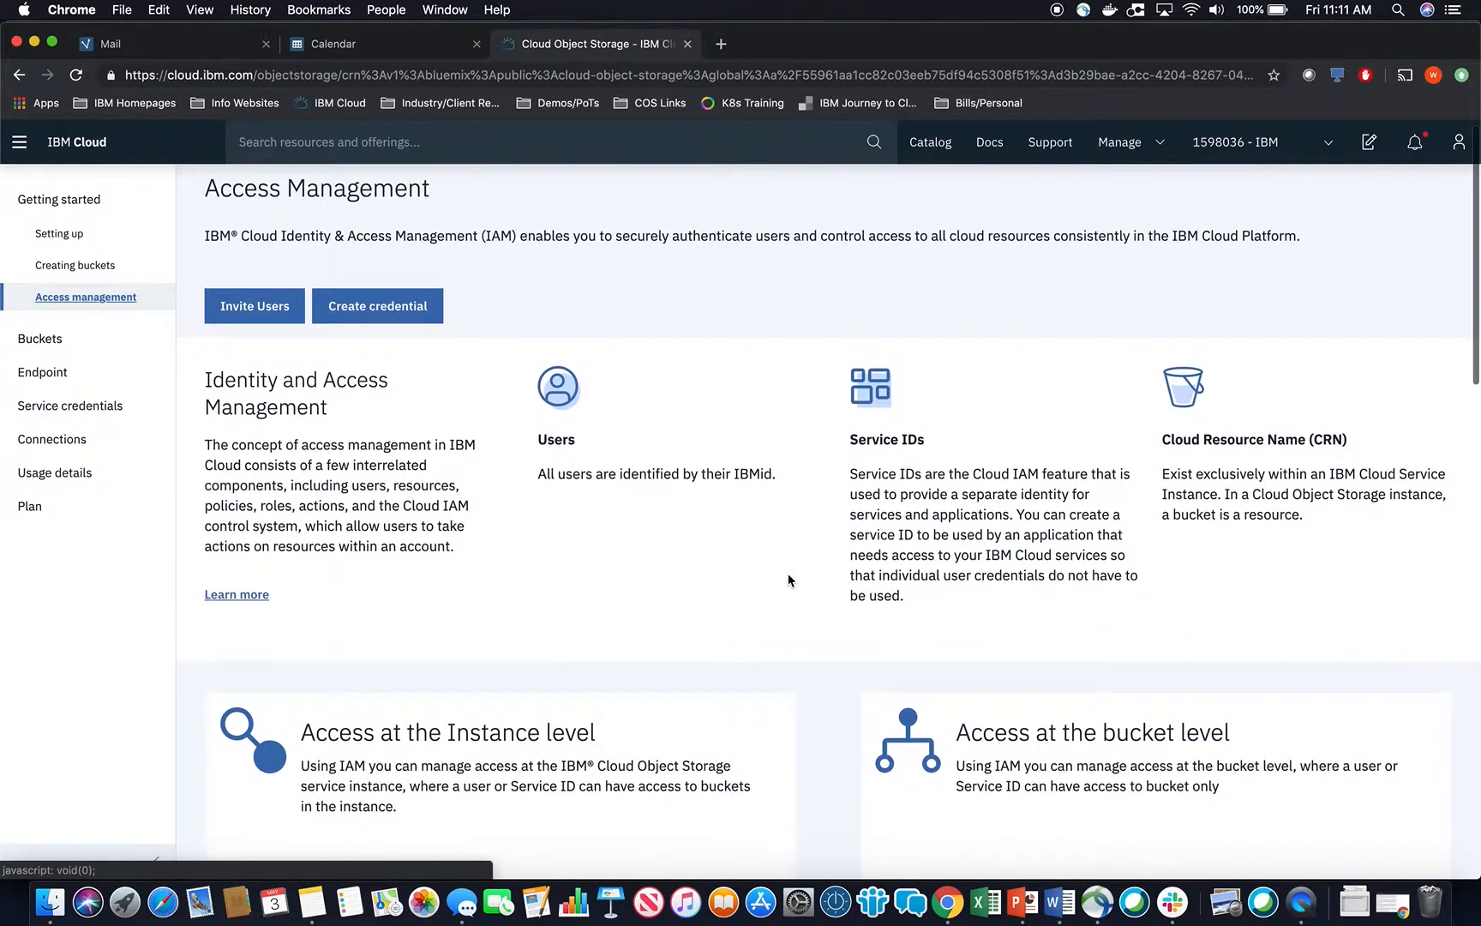
pyautogui.scroll(-10, 789, 580)
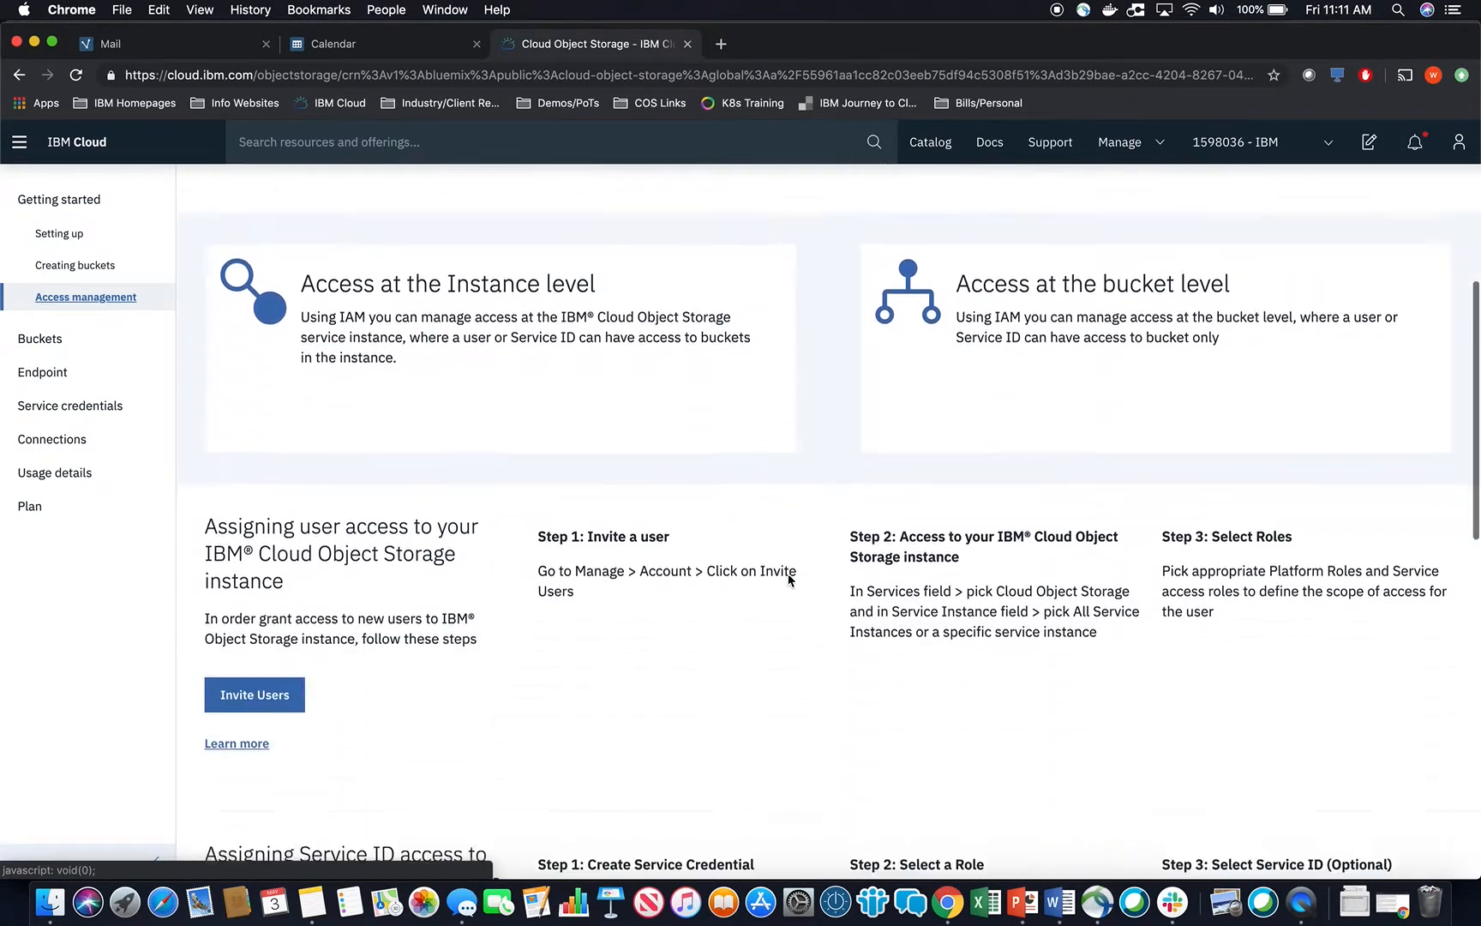
pyautogui.moveTo(325, 540); pyautogui.dragTo(253, 483)
pyautogui.click(531, 605)
pyautogui.scroll(-1, 530, 606)
pyautogui.scroll(-5, 530, 602)
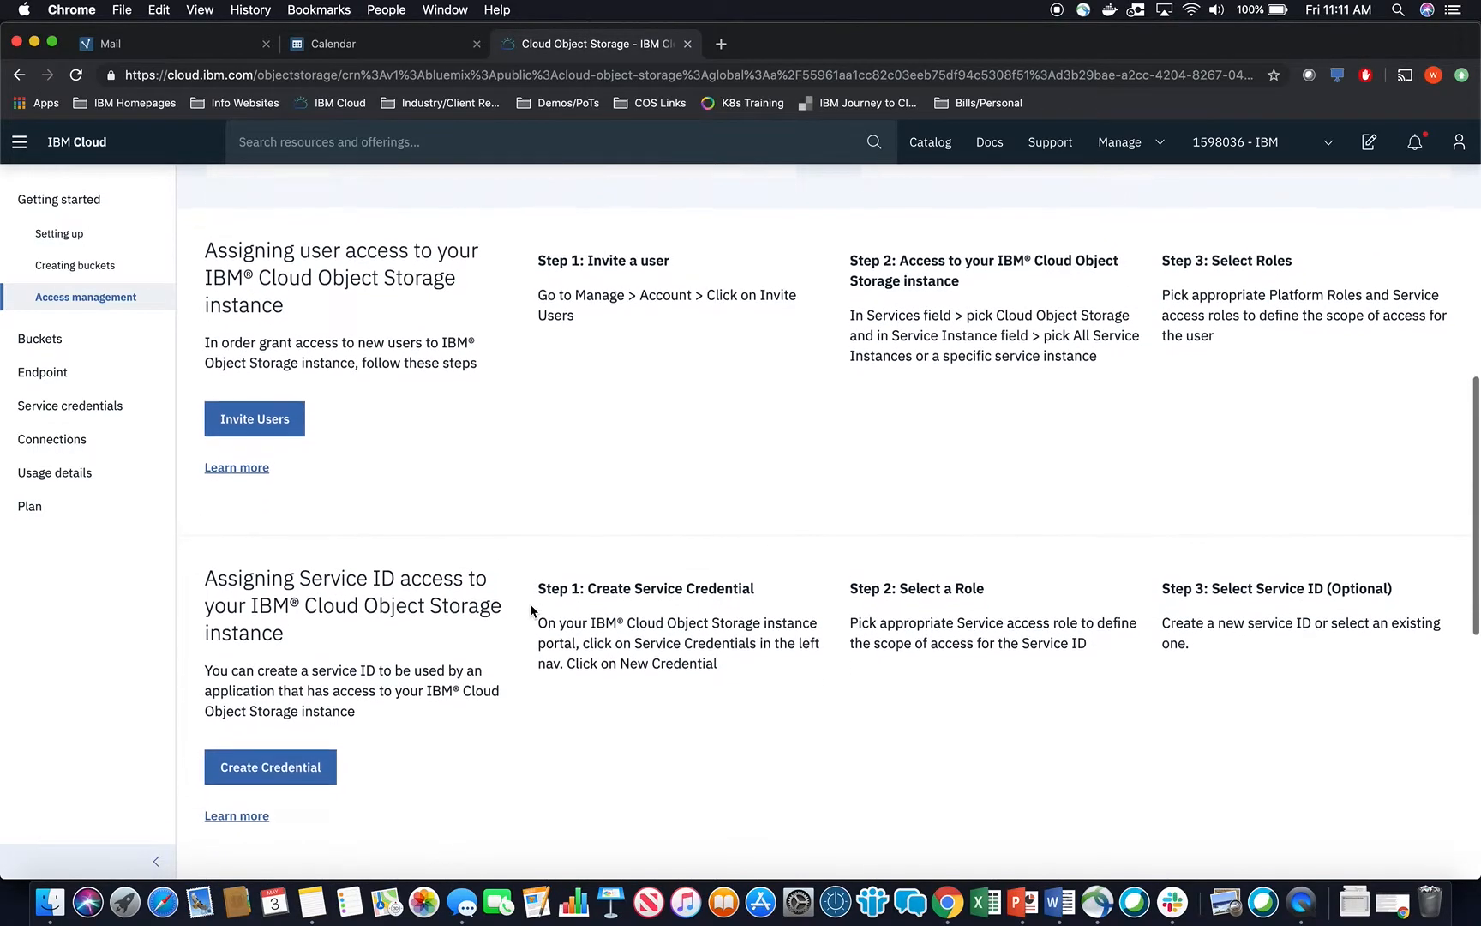
pyautogui.moveTo(206, 549); pyautogui.dragTo(424, 550)
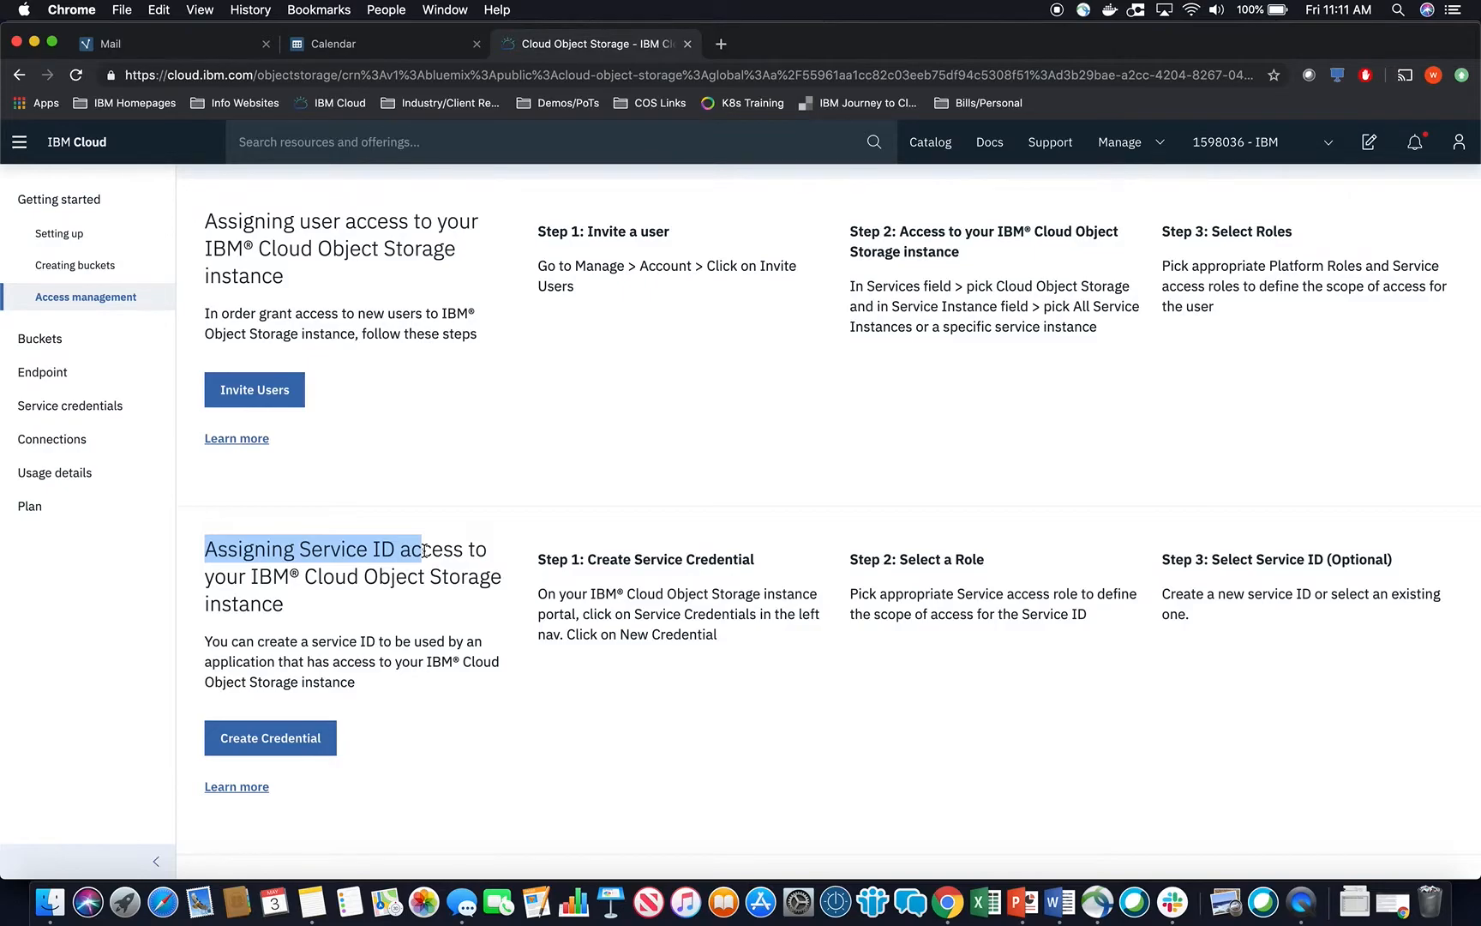
pyautogui.click(494, 556)
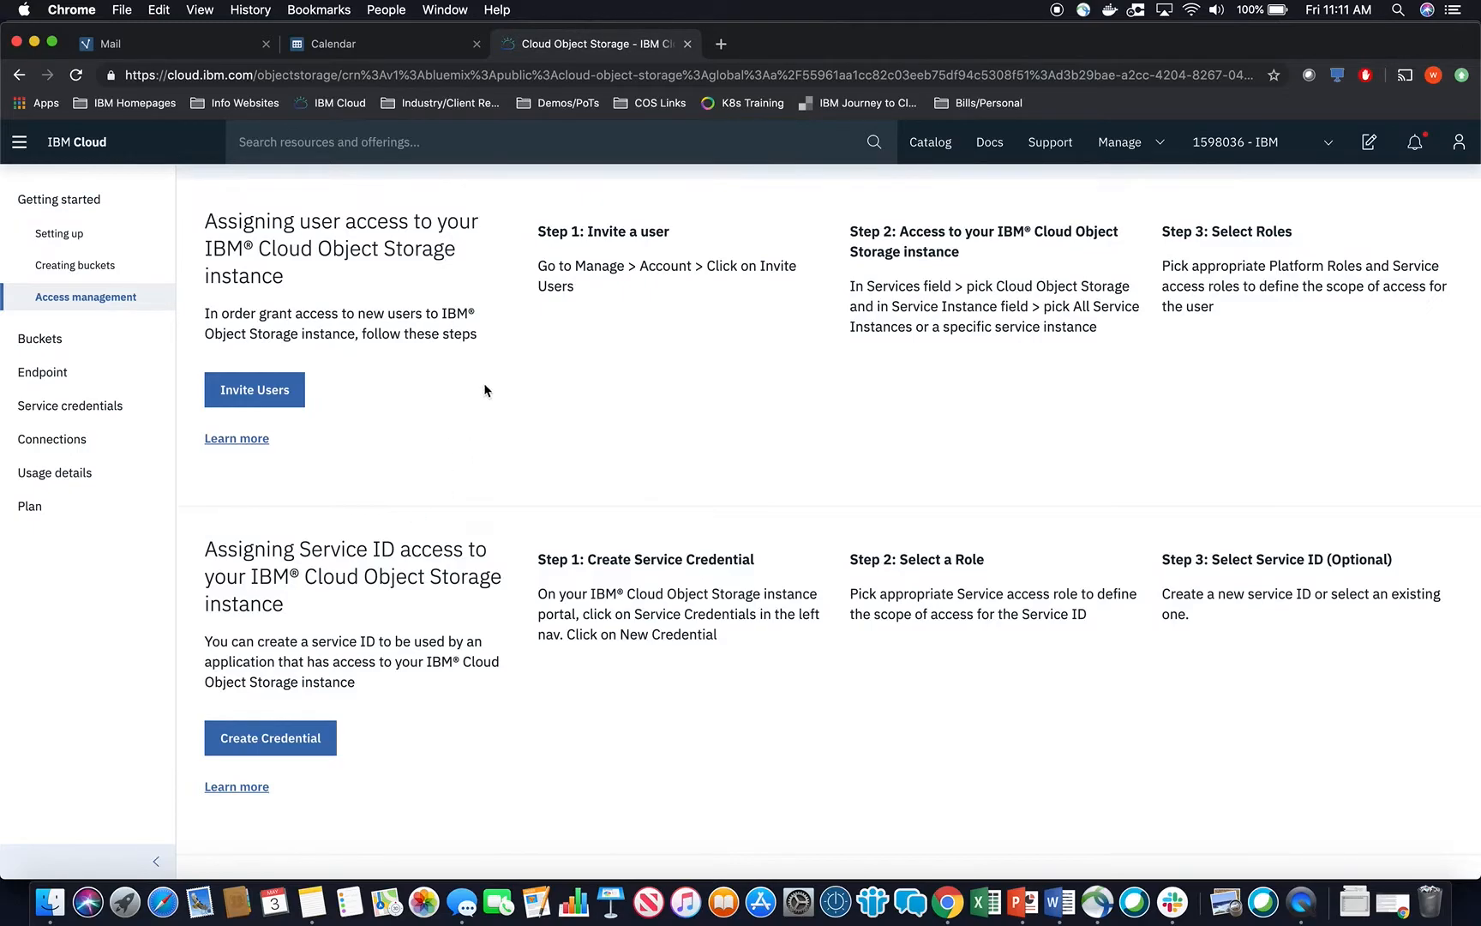
# - Open the account's IAM user list from the guide's section on assigning user access
pyautogui.scroll(1, 483, 386)
pyautogui.click(250, 446)
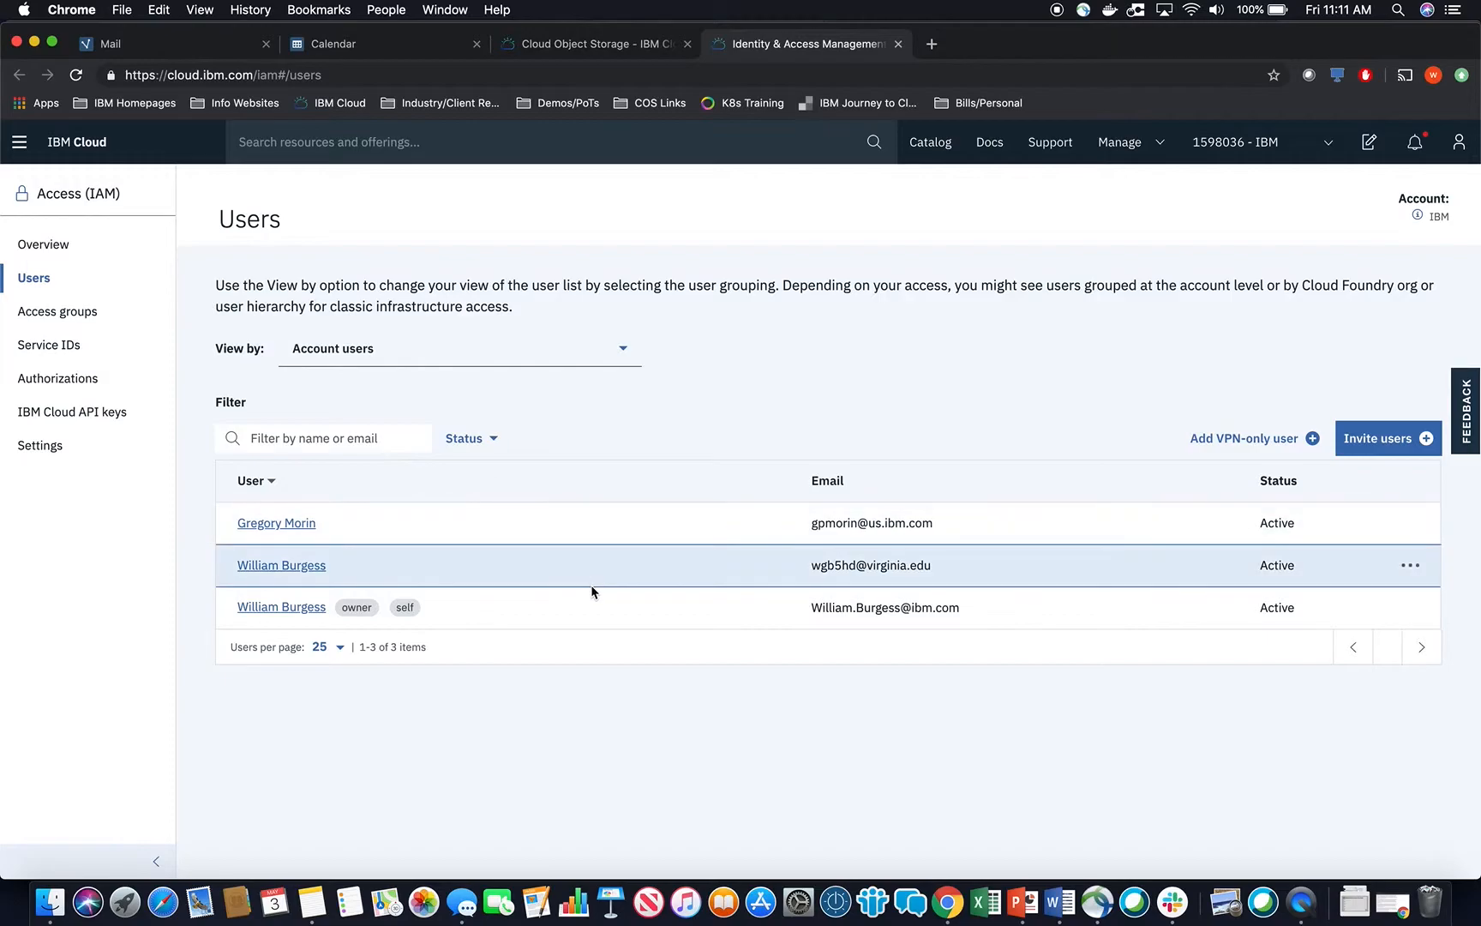
pyautogui.click(1155, 153)
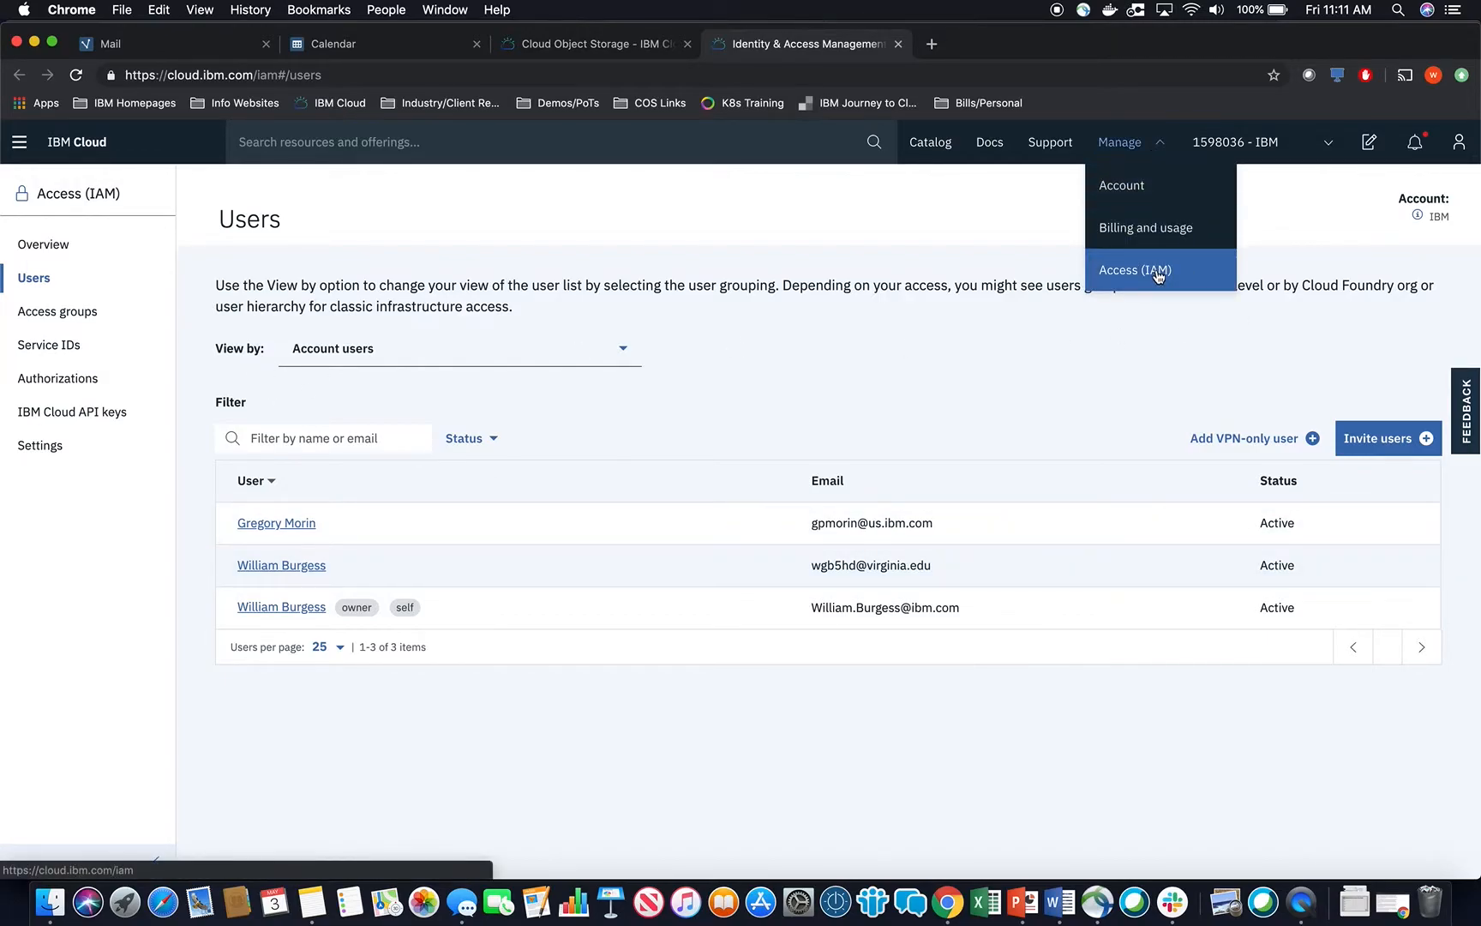
pyautogui.click(811, 392)
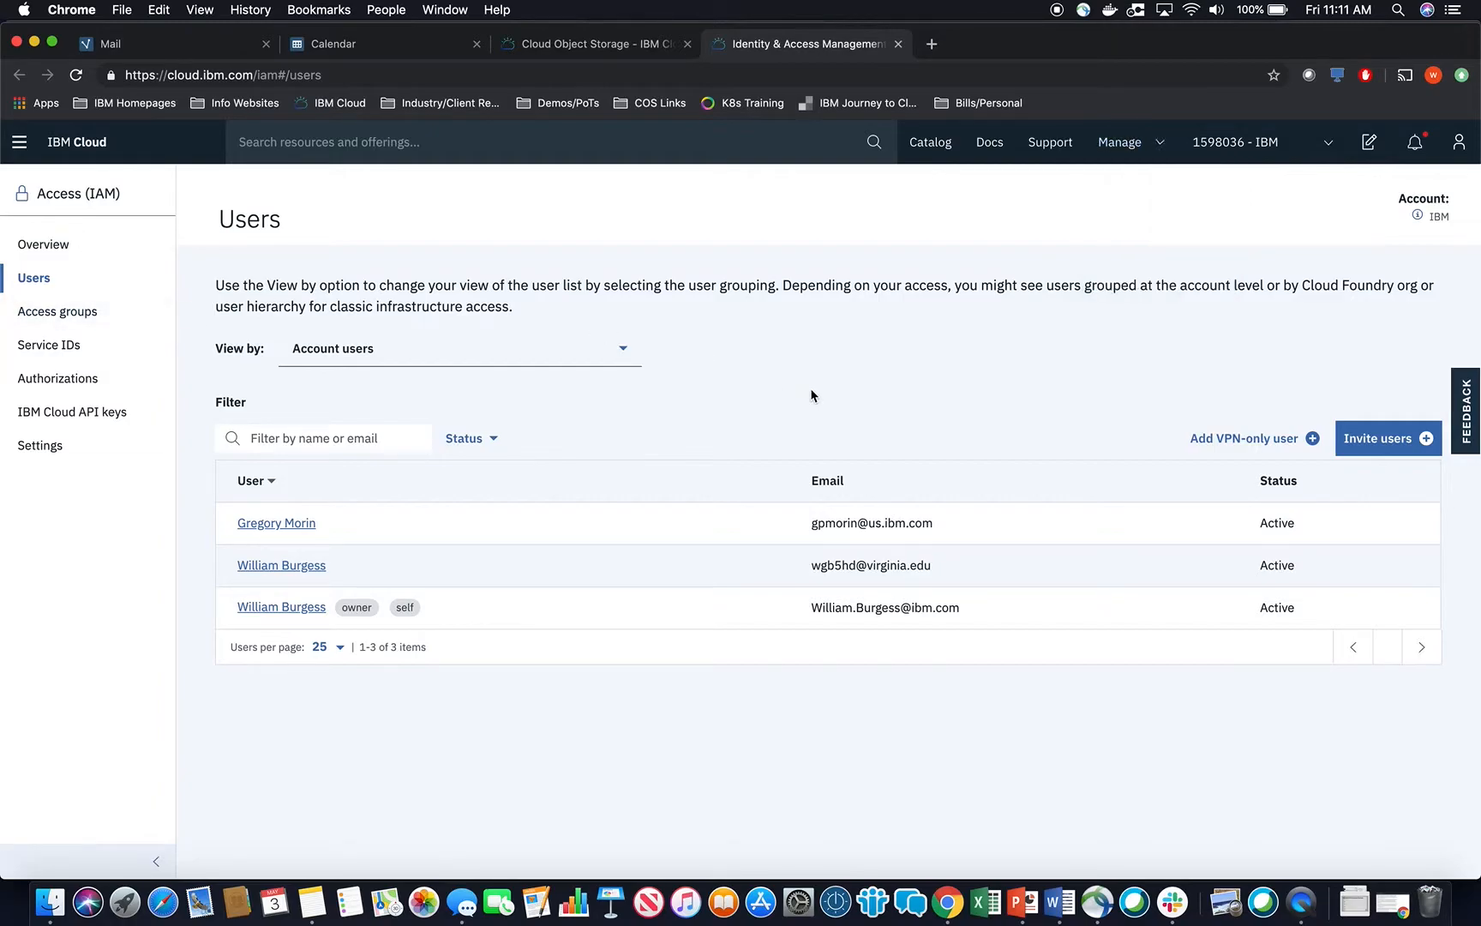
# - Open the access policies of the first user in the list and start assigning access to resources
pyautogui.click(297, 525)
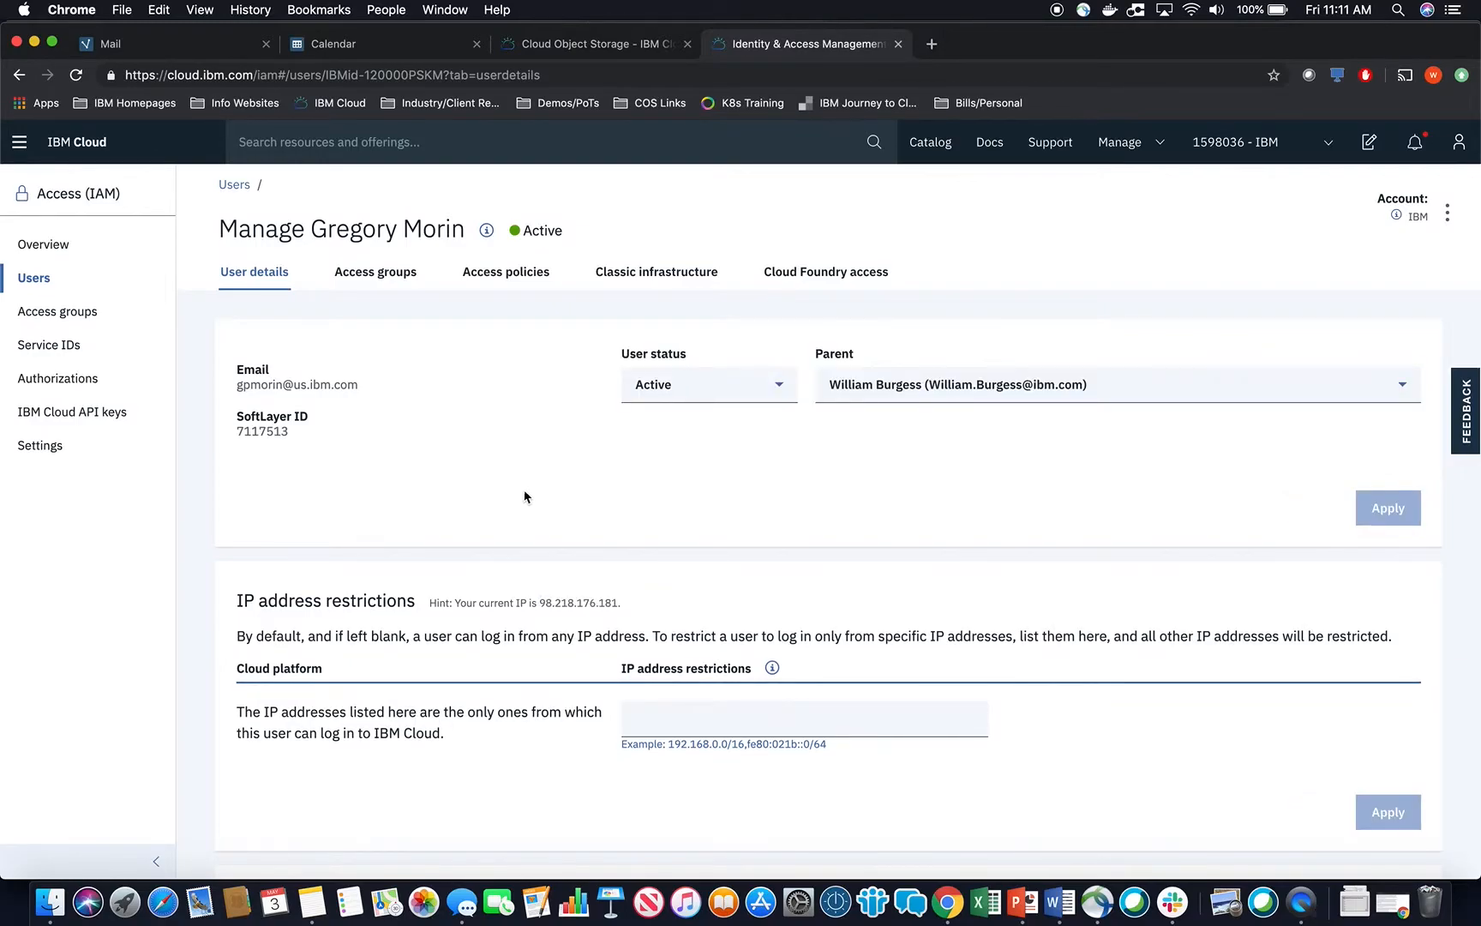
pyautogui.click(550, 296)
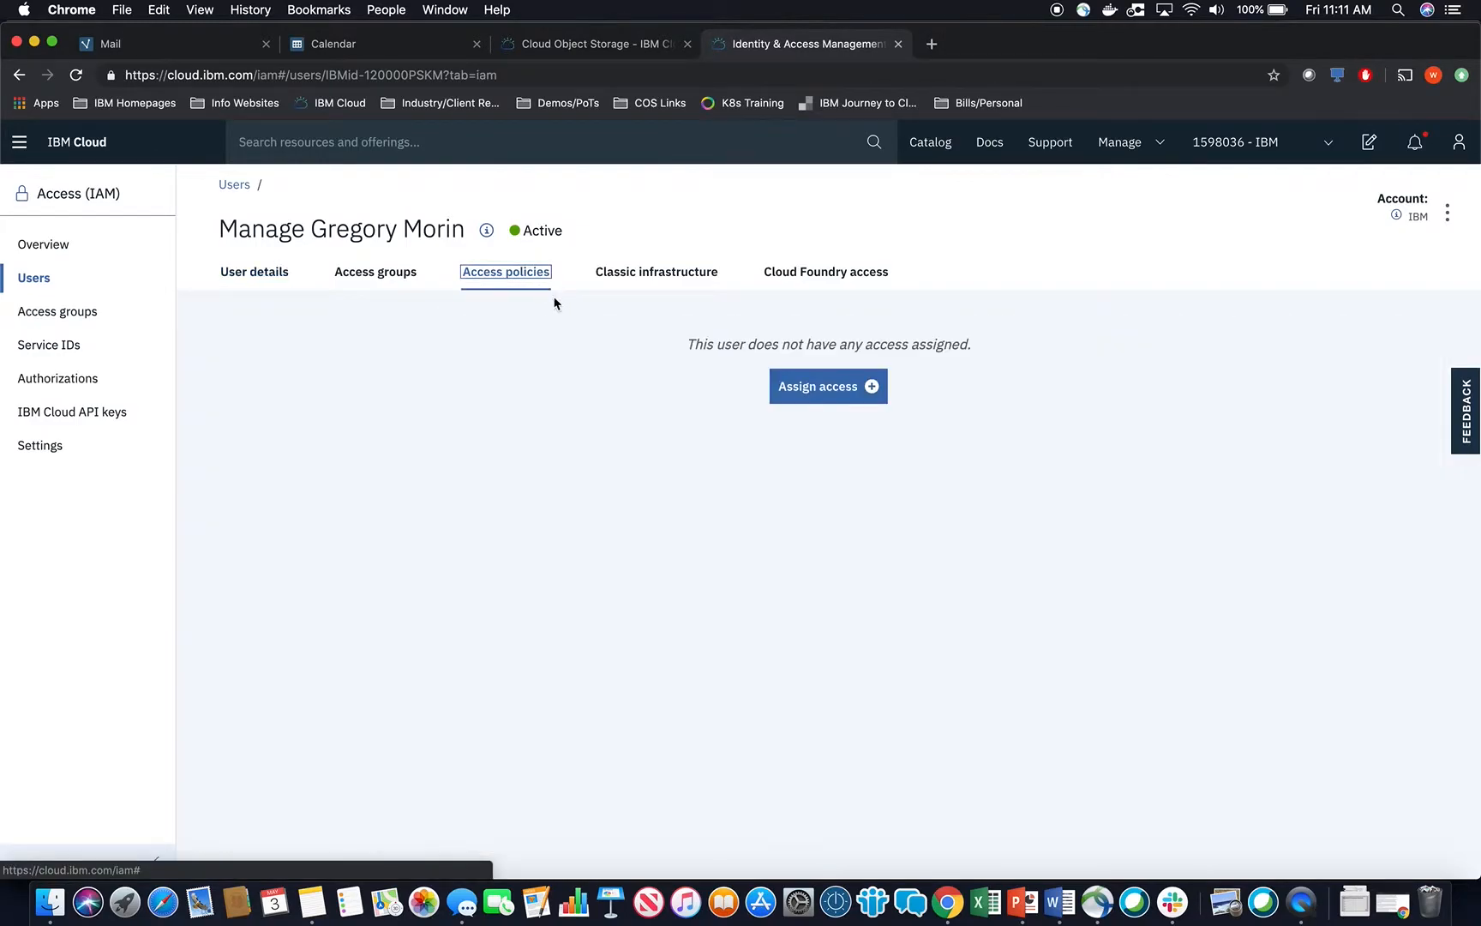
pyautogui.click(855, 389)
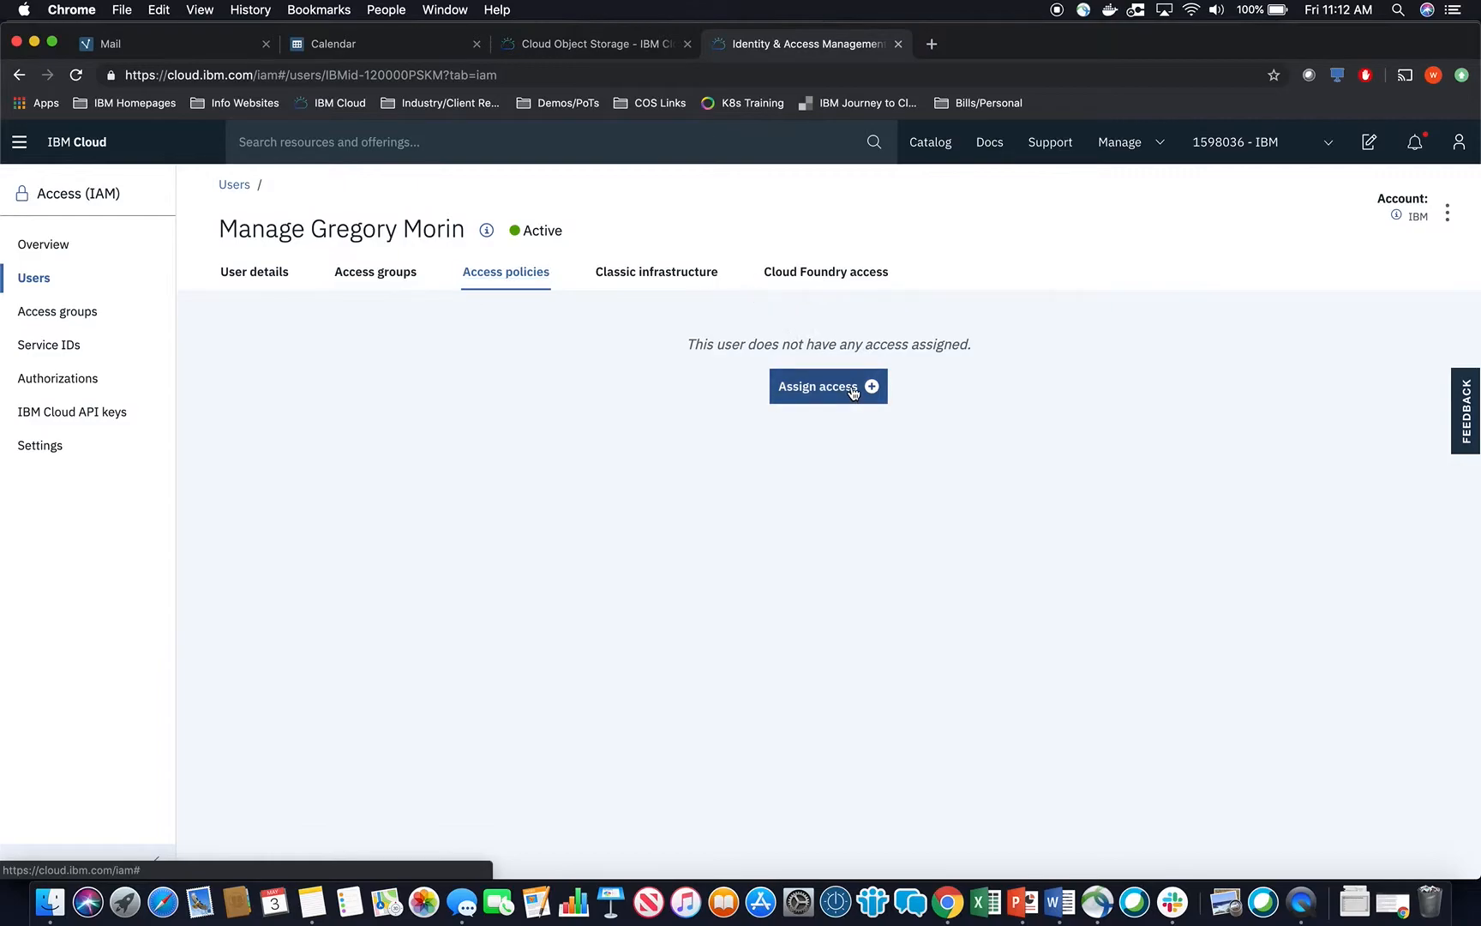
pyautogui.moveTo(861, 514)
pyautogui.scroll(-3, 823, 690)
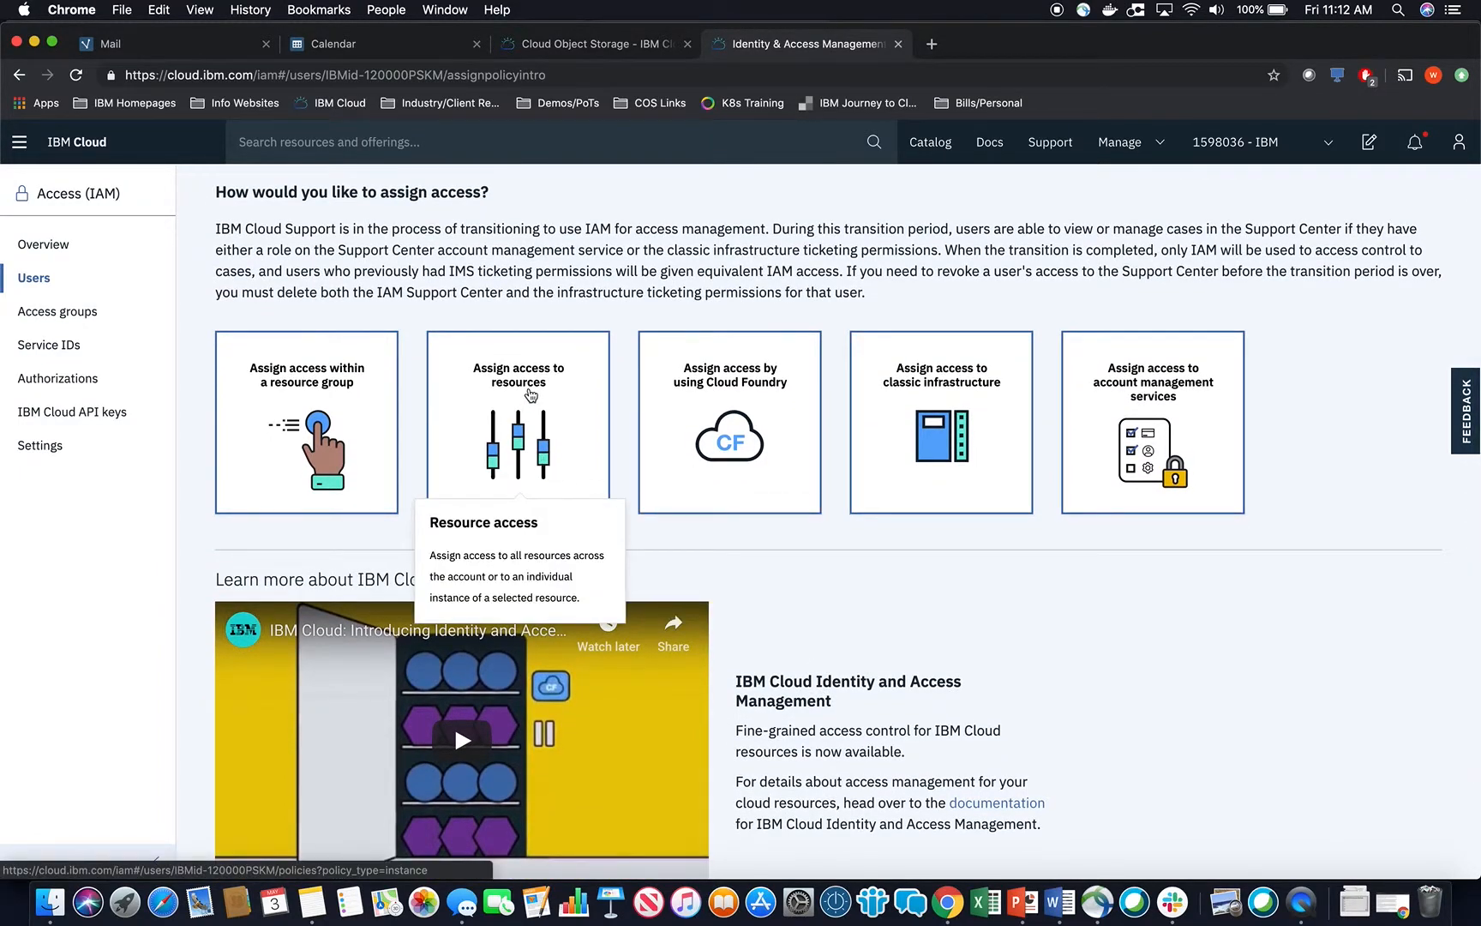
pyautogui.click(532, 397)
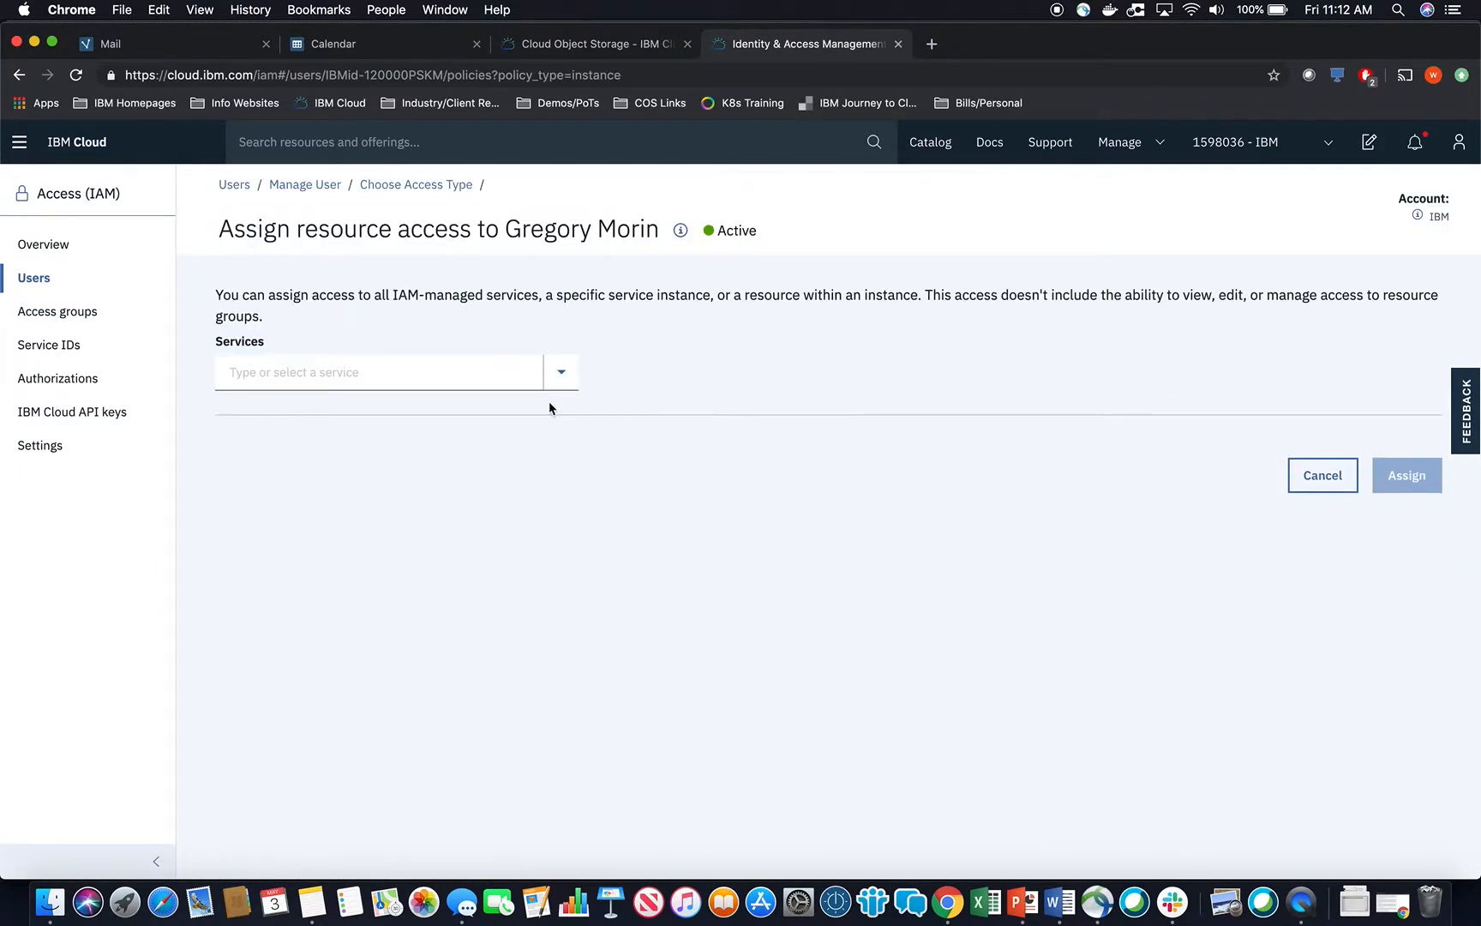
# - Set the policy's service to Cloud Object Storage and its service instance to Cloud Object Storage-Test
pyautogui.click(556, 371)
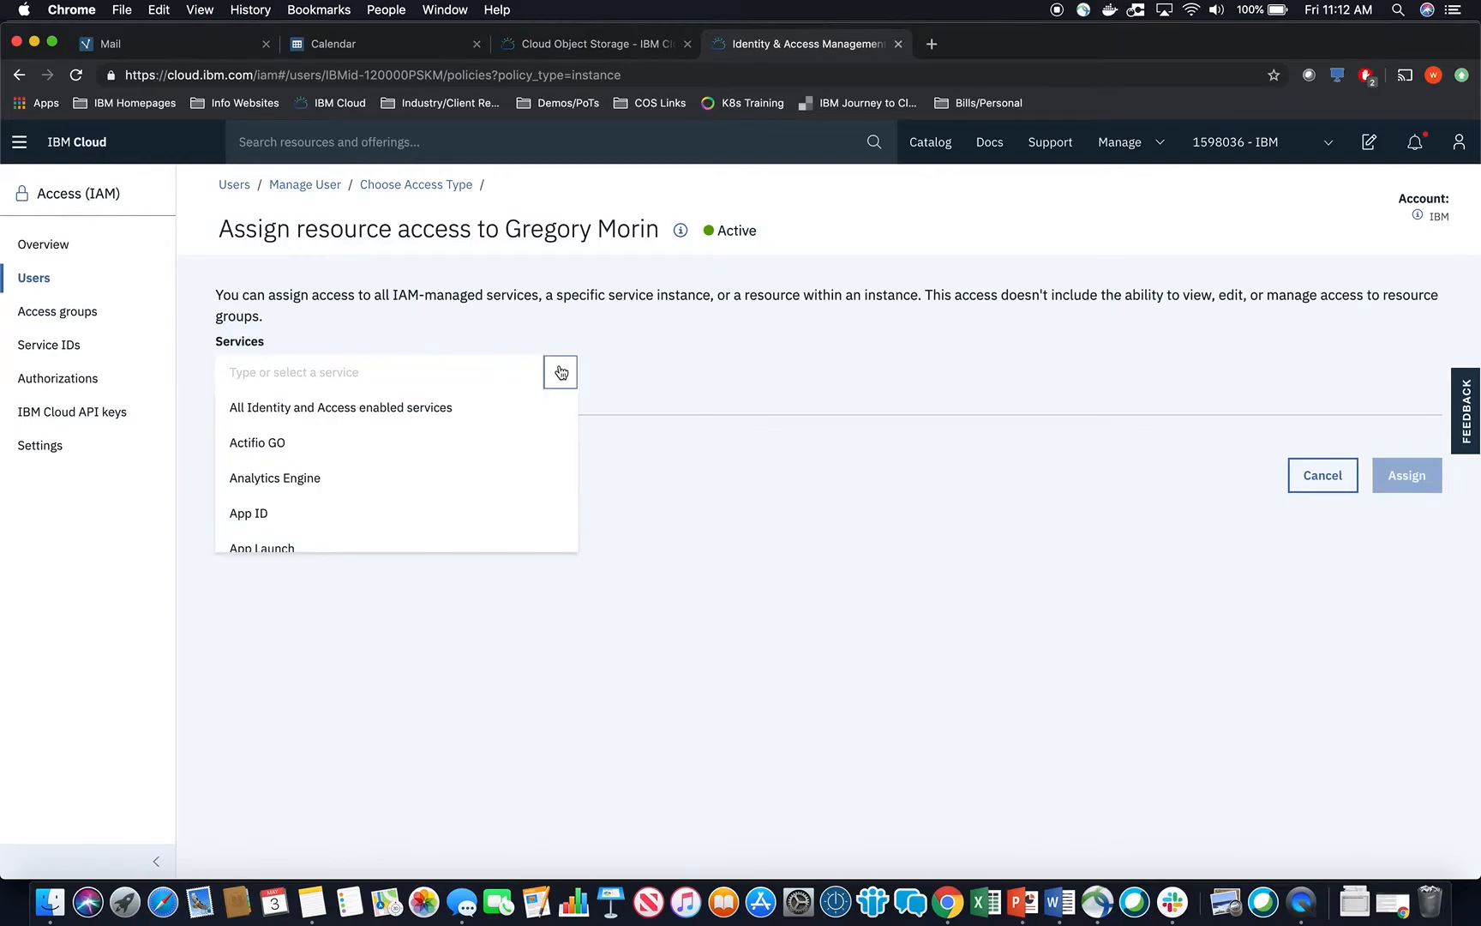
pyautogui.scroll(-5, 482, 510)
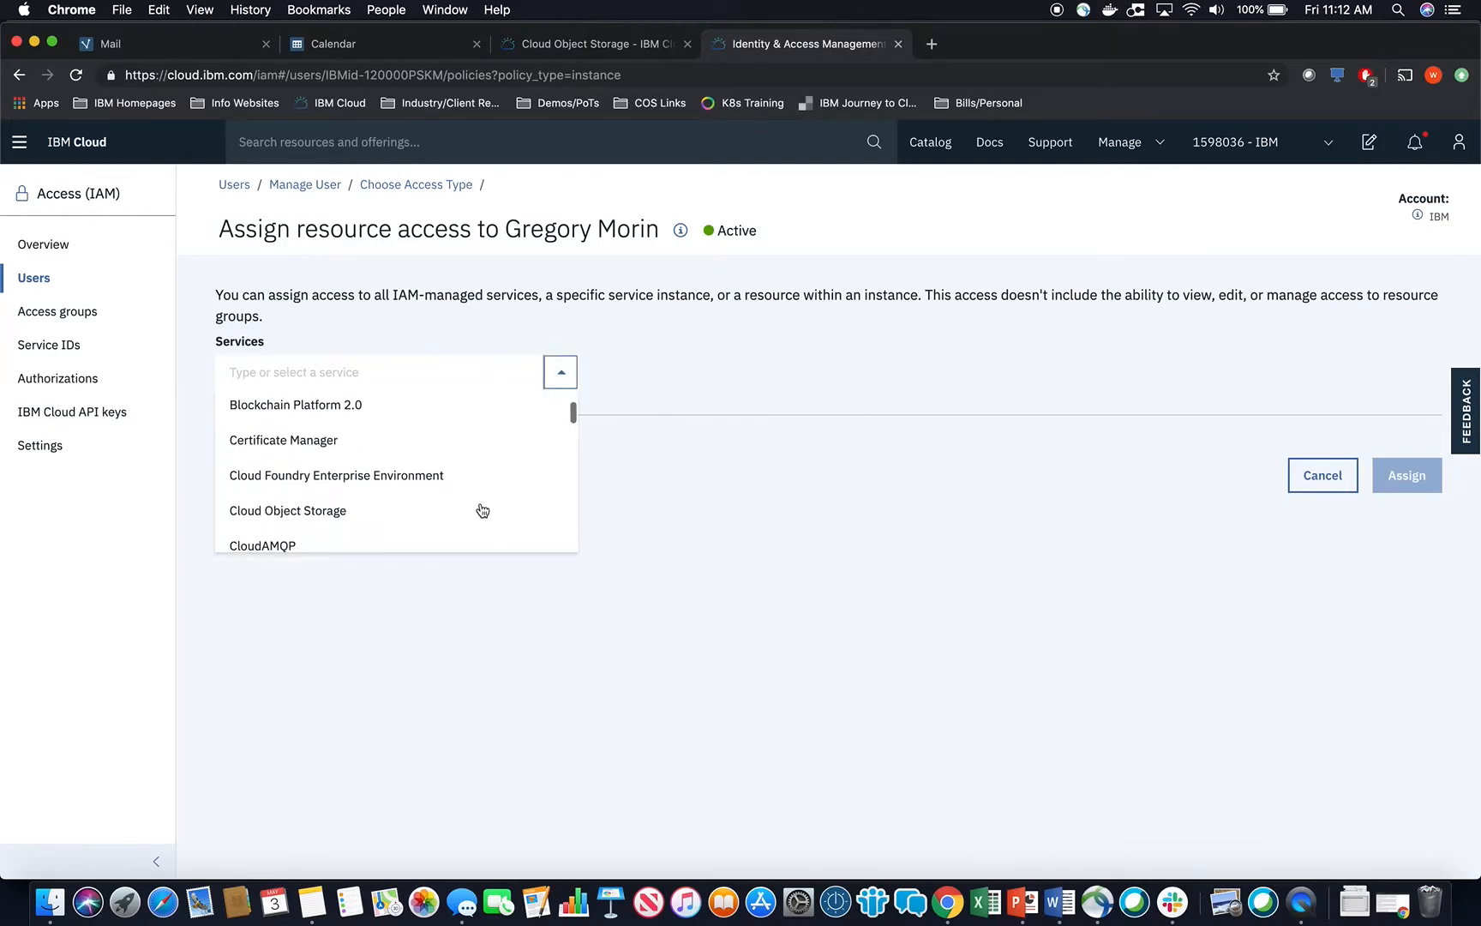
pyautogui.click(337, 497)
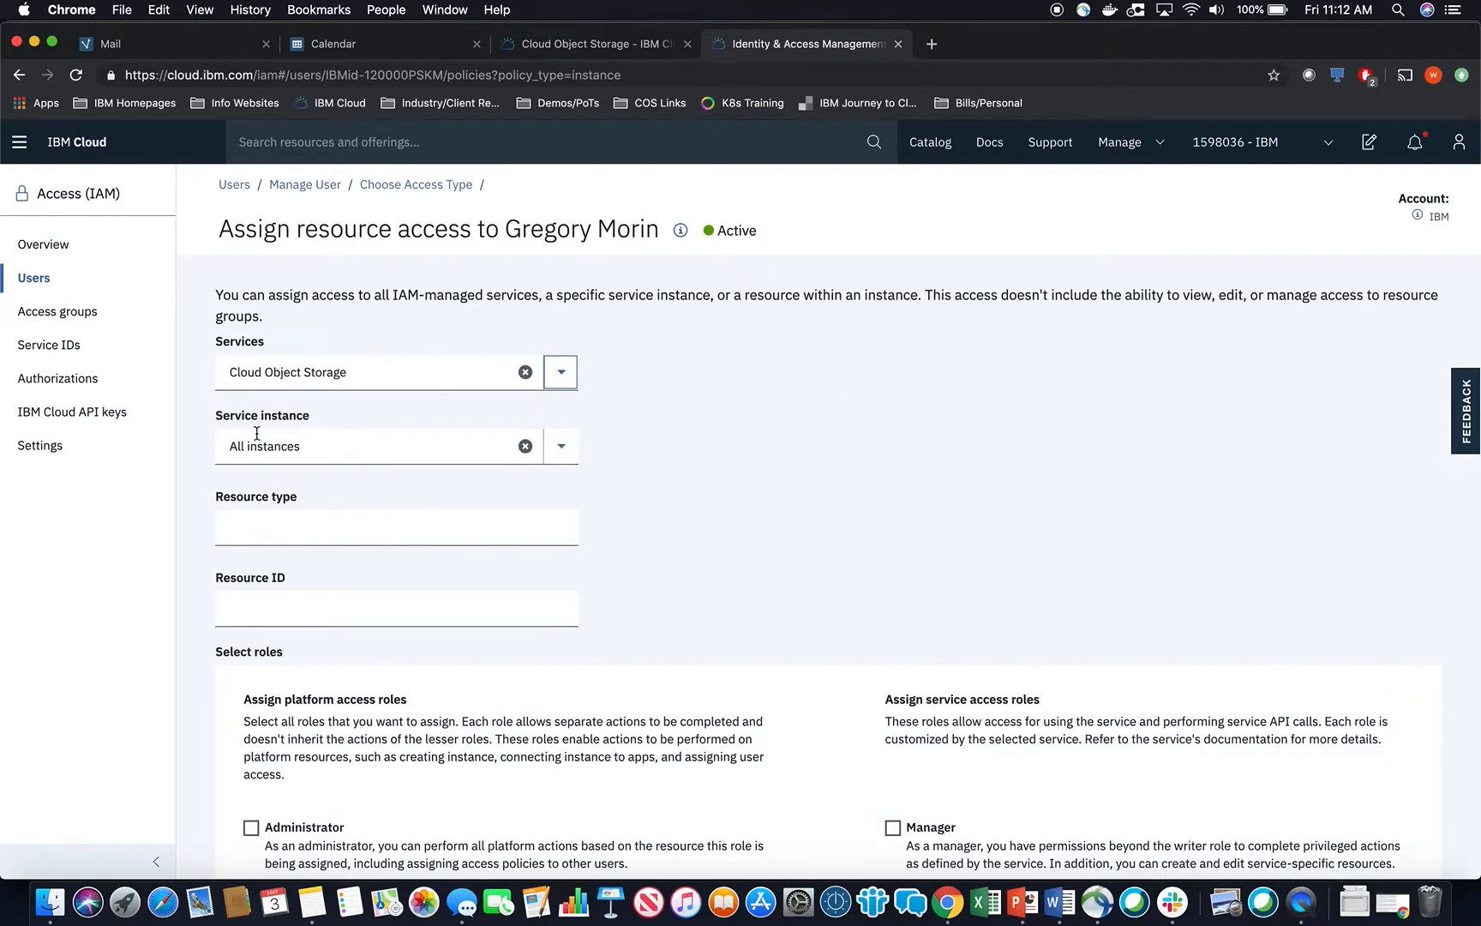
pyautogui.click(560, 447)
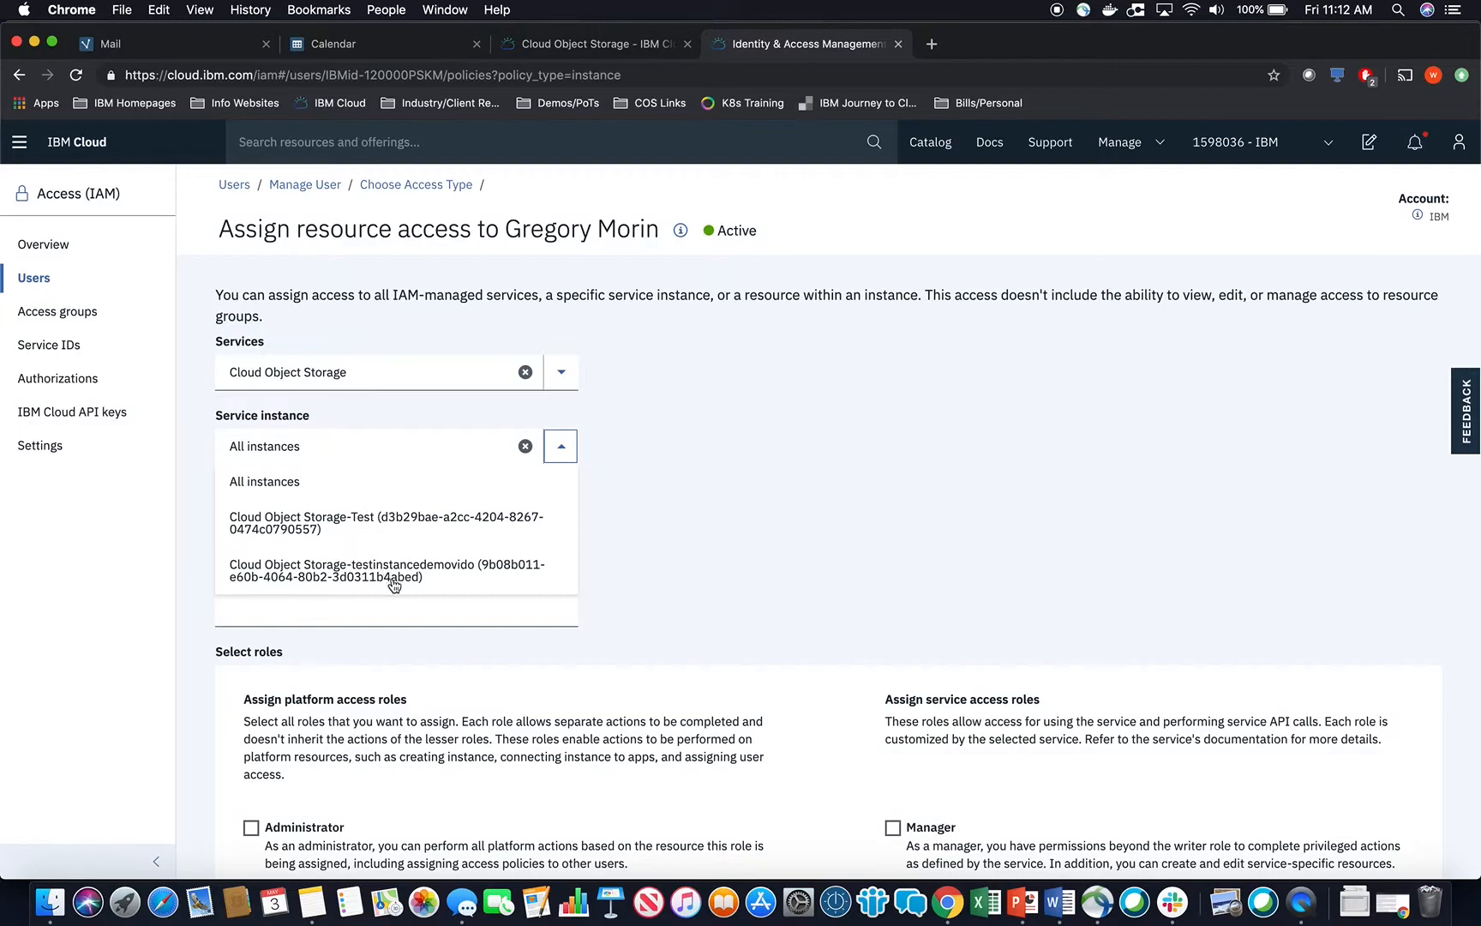
pyautogui.click(367, 525)
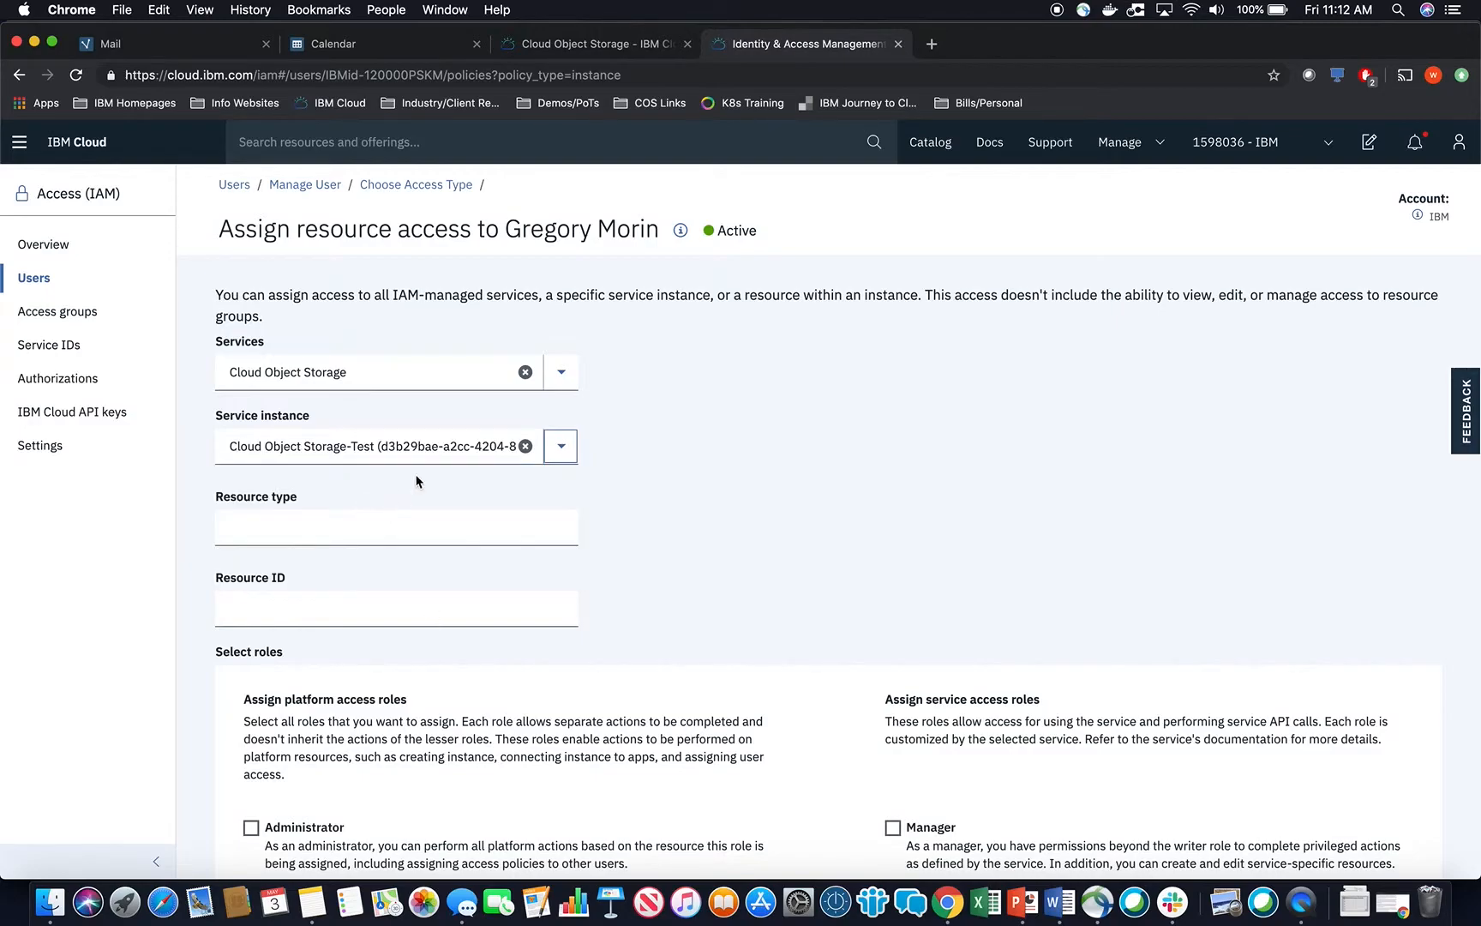
# - Select the Writer service access role and assign the policy to the user
pyautogui.scroll(-2, 622, 570)
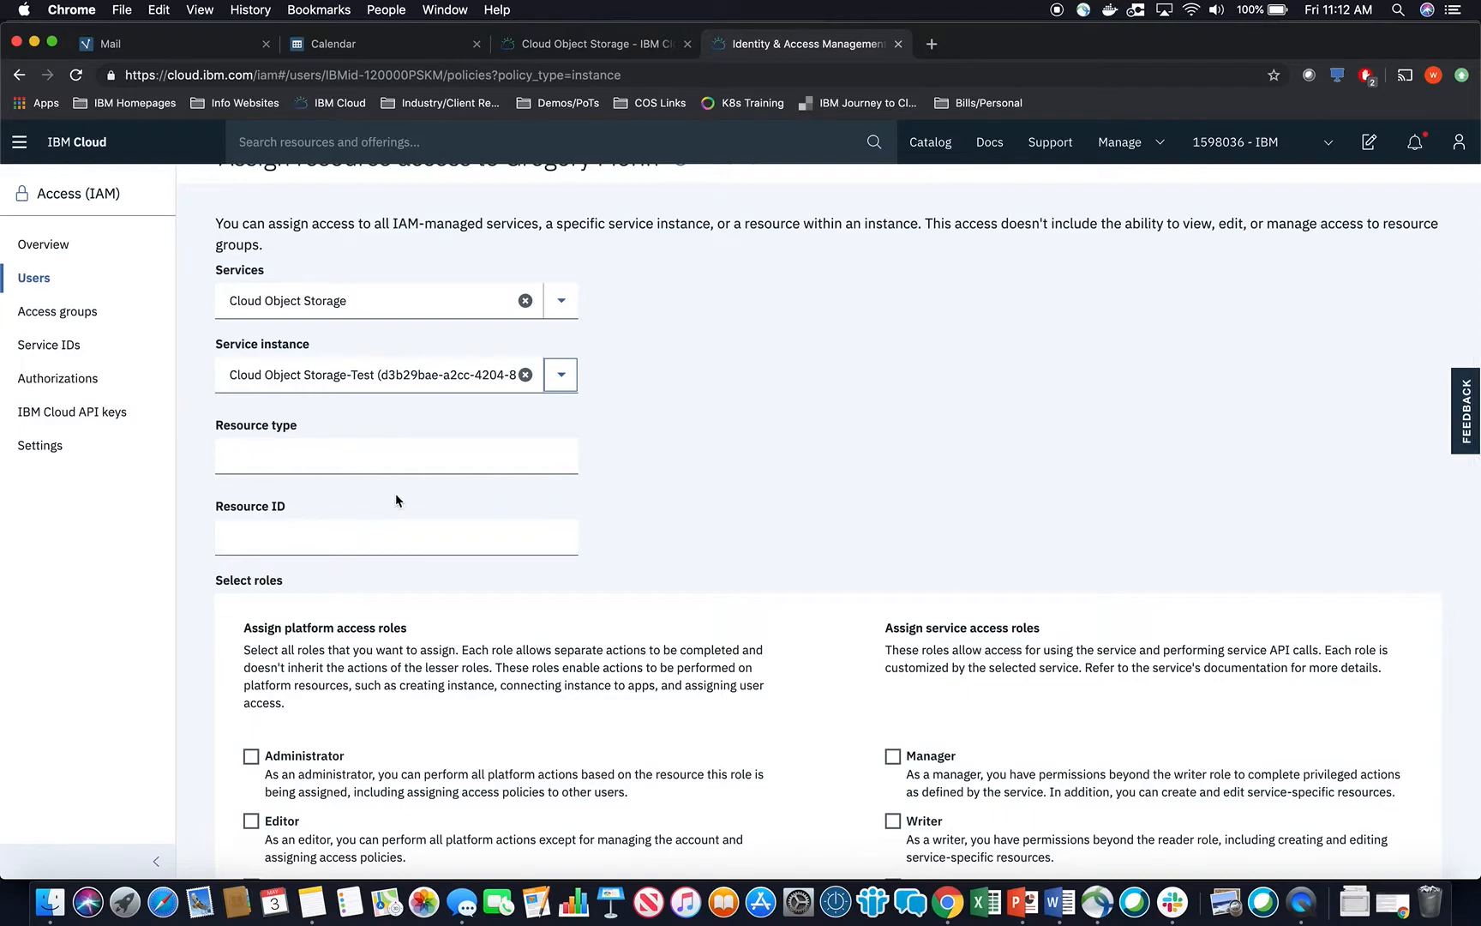
pyautogui.scroll(-5, 623, 557)
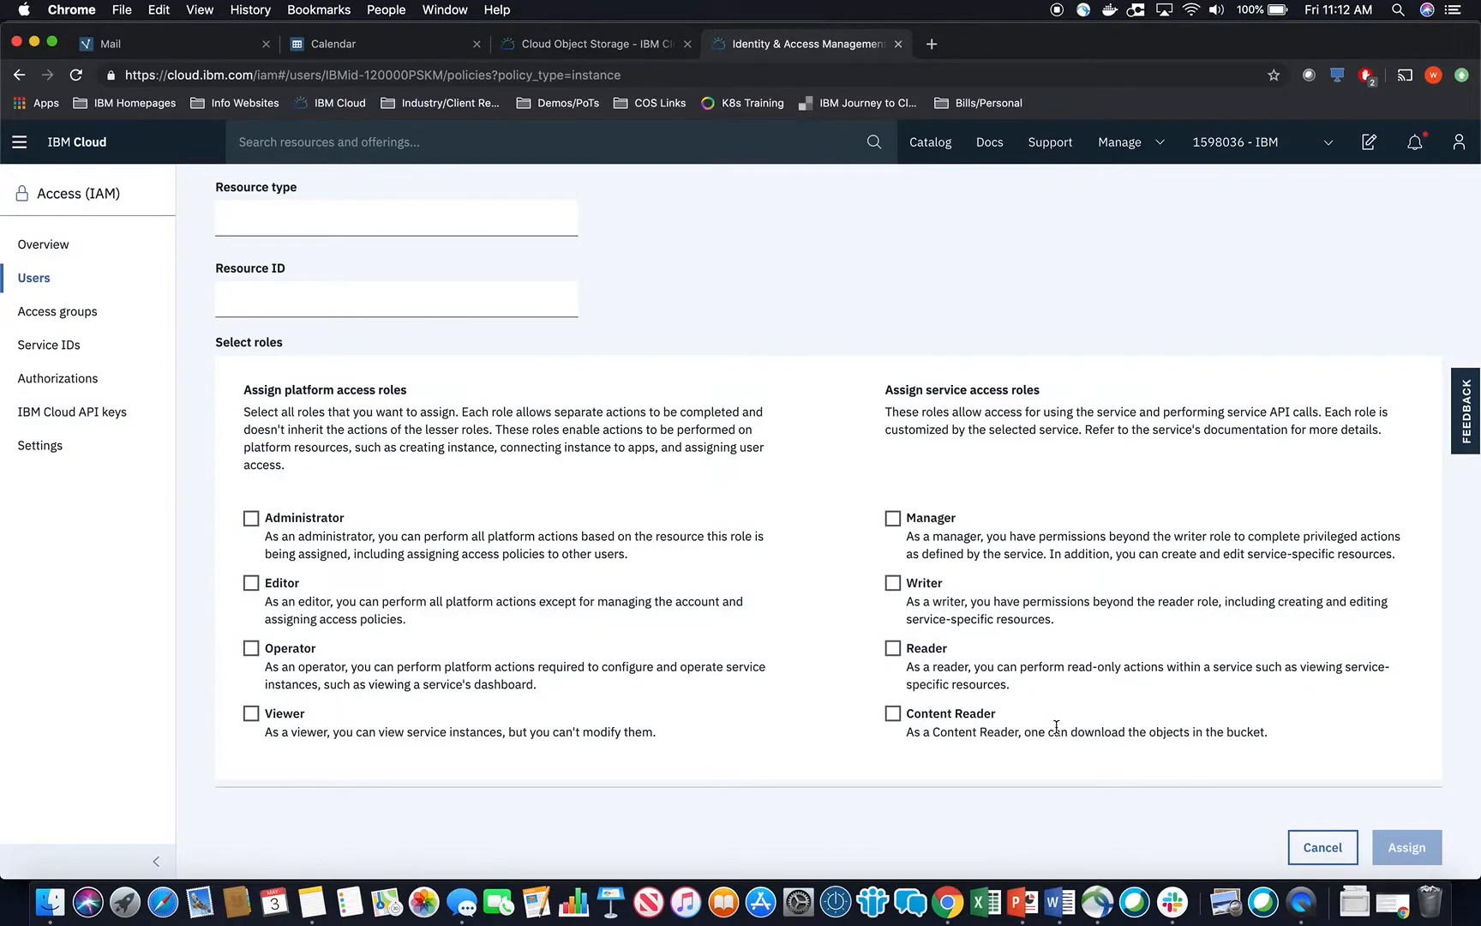
pyautogui.scroll(-1, 646, 661)
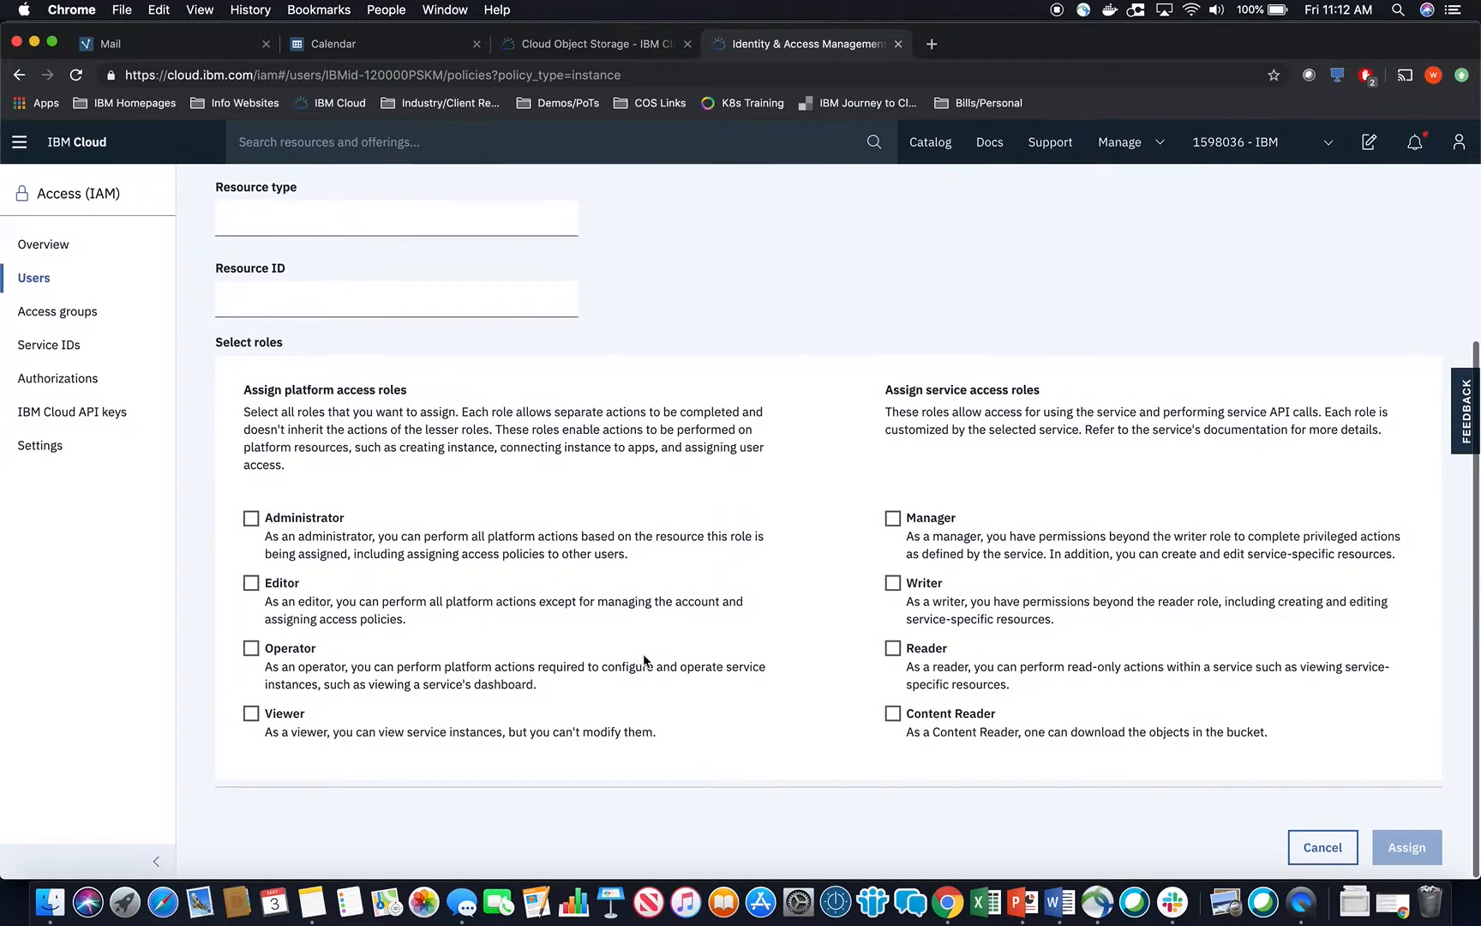
pyautogui.click(897, 583)
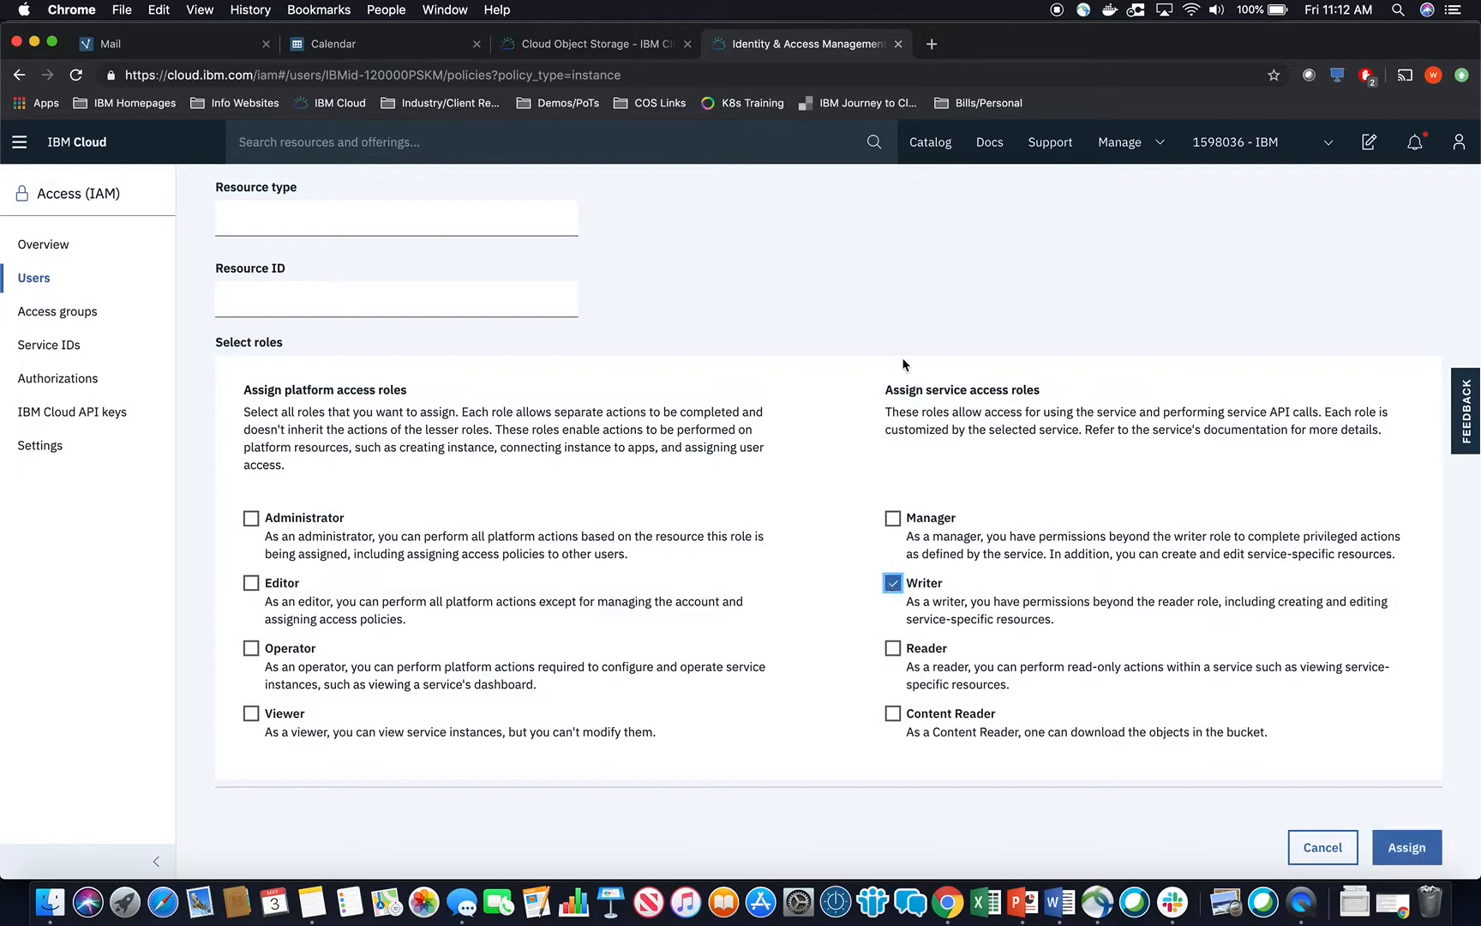
pyautogui.click(1407, 847)
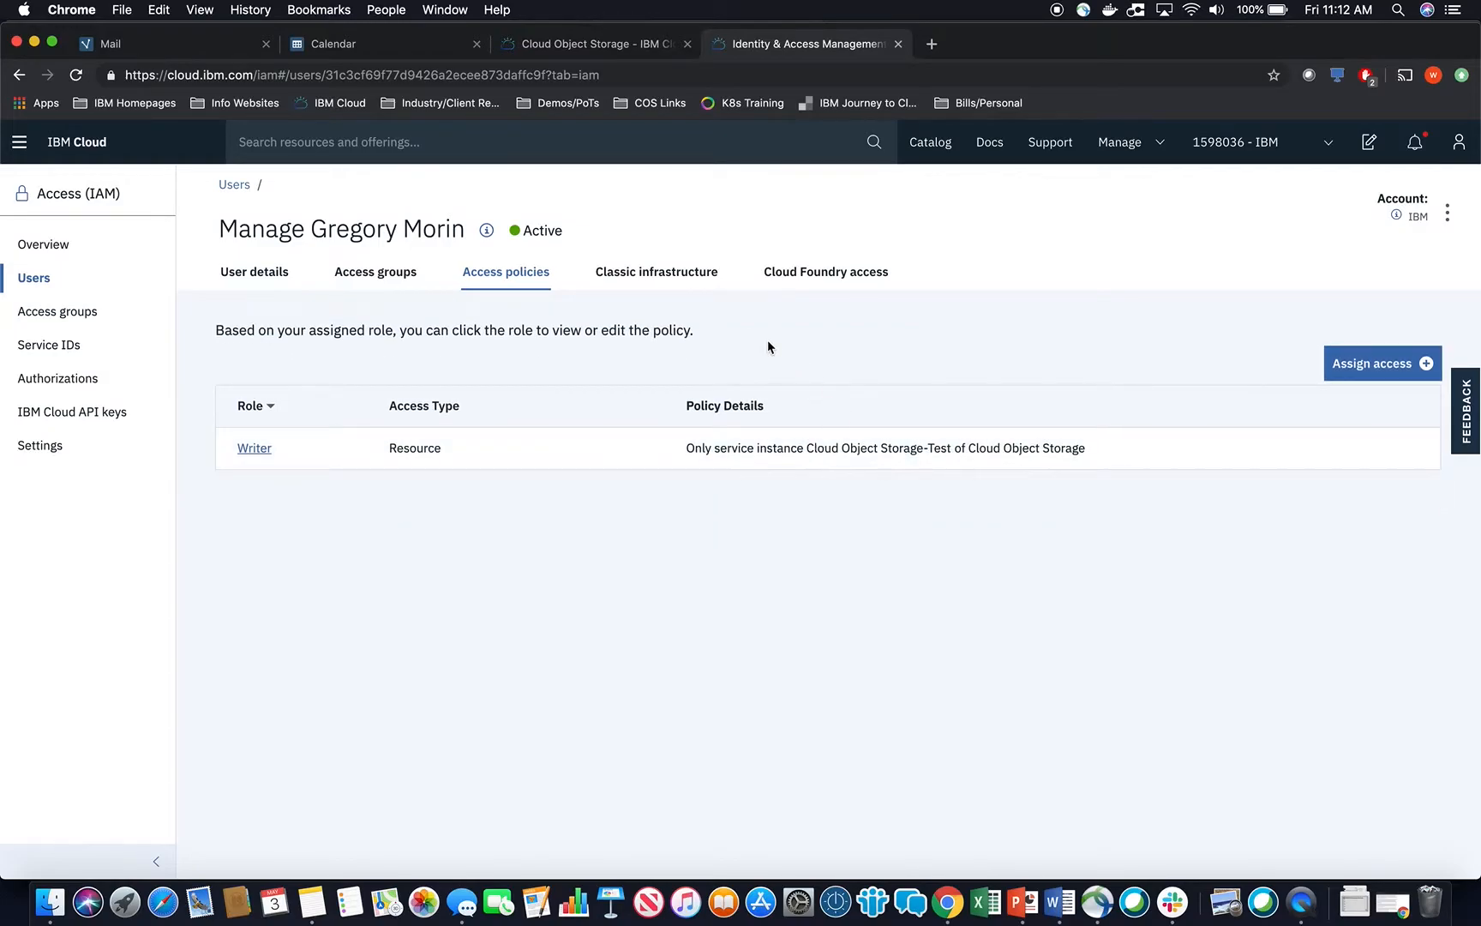
# - Return to the bucket list of the Cloud Object Storage-Test instance through the dashboard's storage resources
pyautogui.click(77, 141)
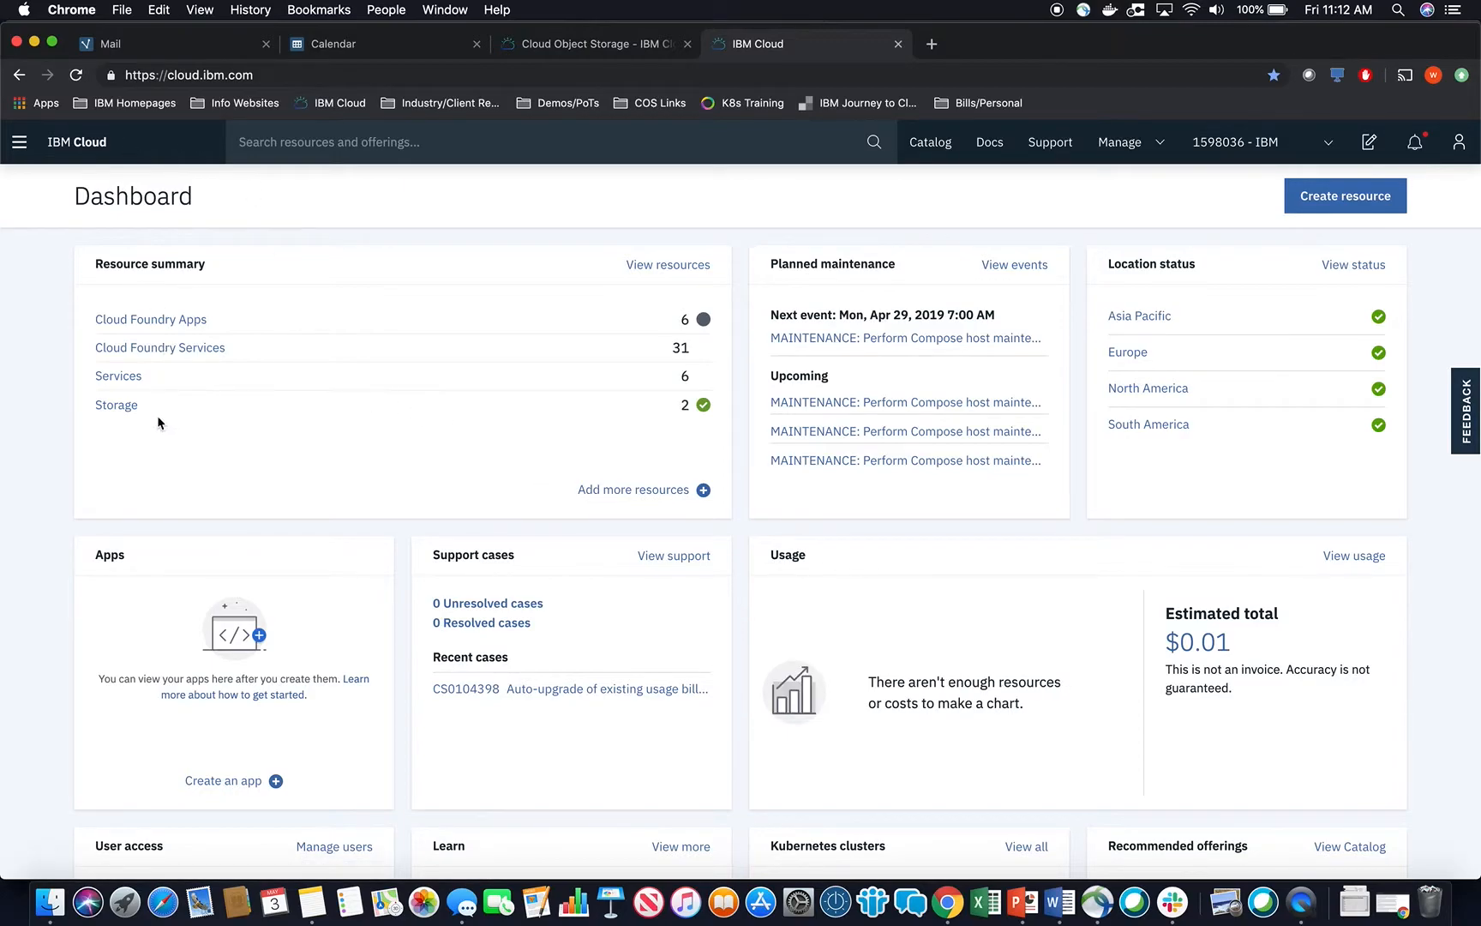
pyautogui.click(120, 406)
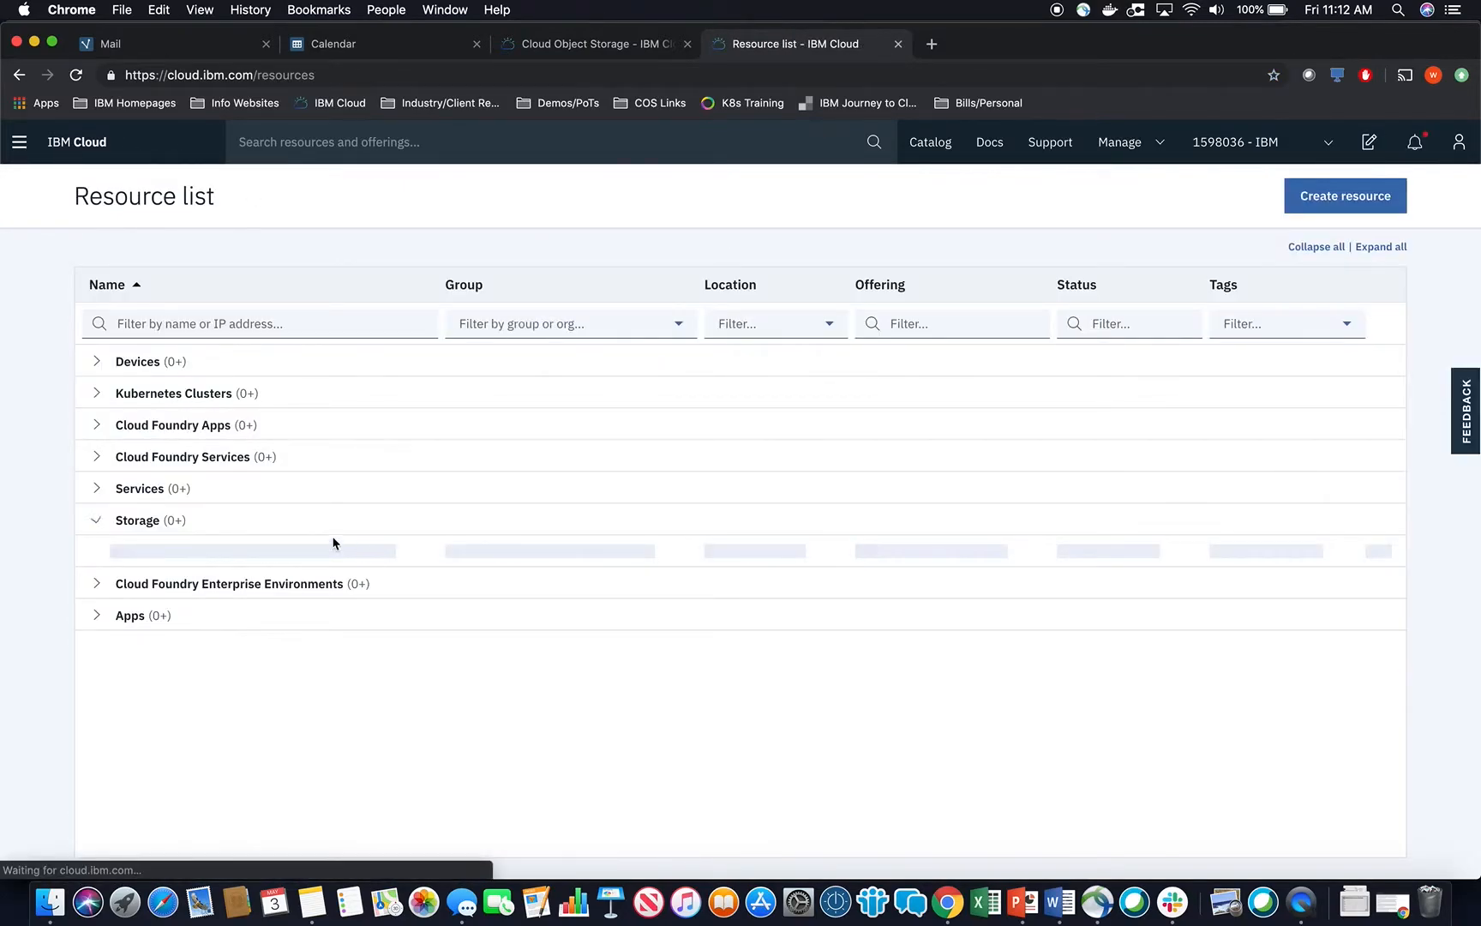
pyautogui.click(231, 551)
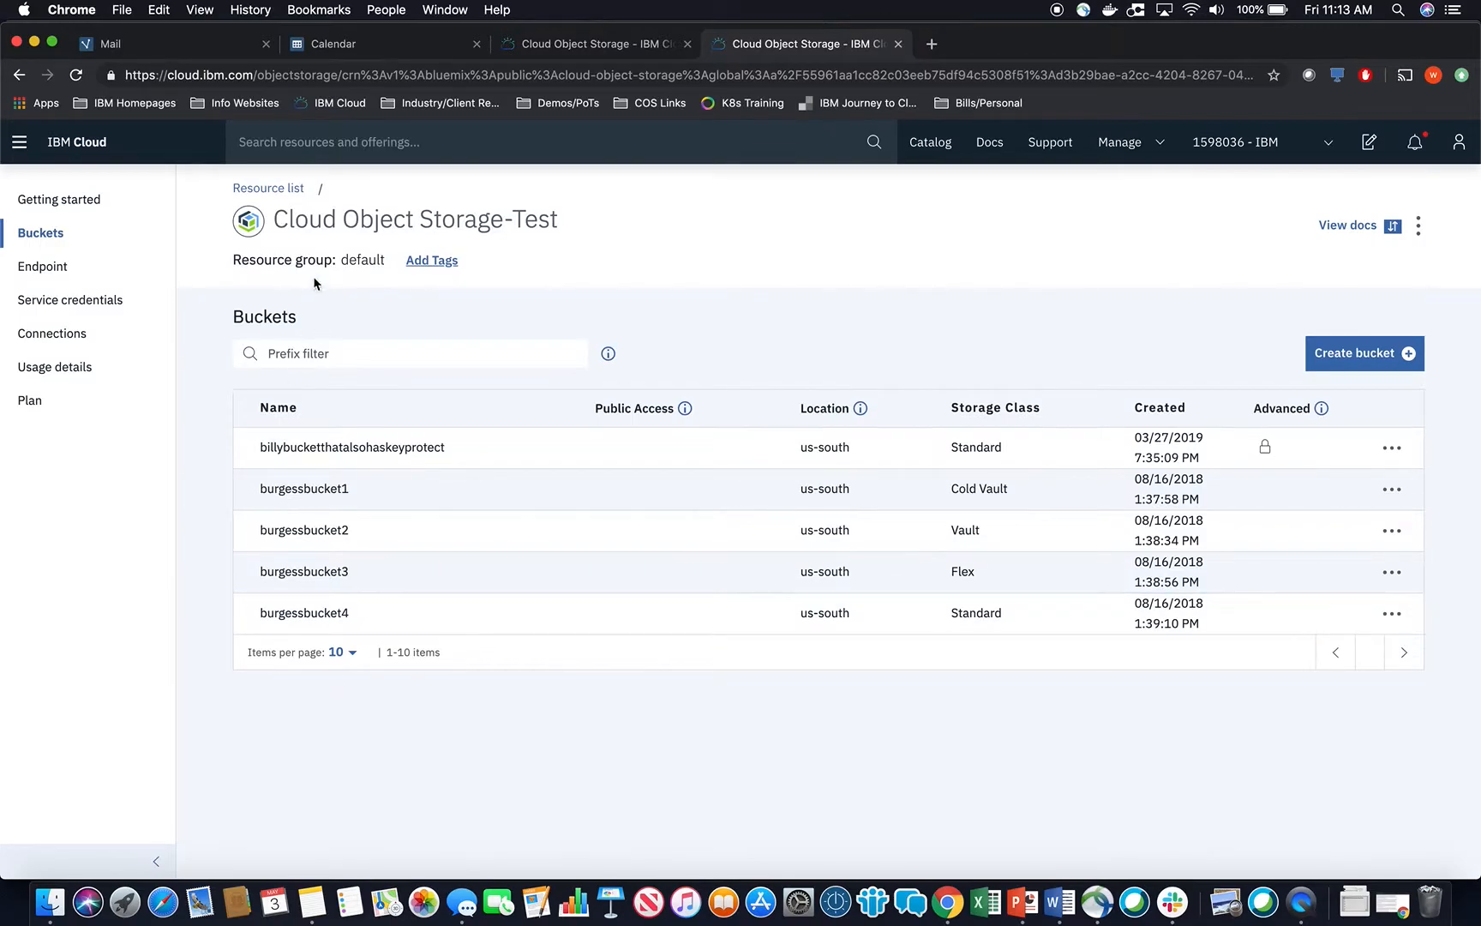
pyautogui.moveTo(276, 219); pyautogui.dragTo(536, 220)
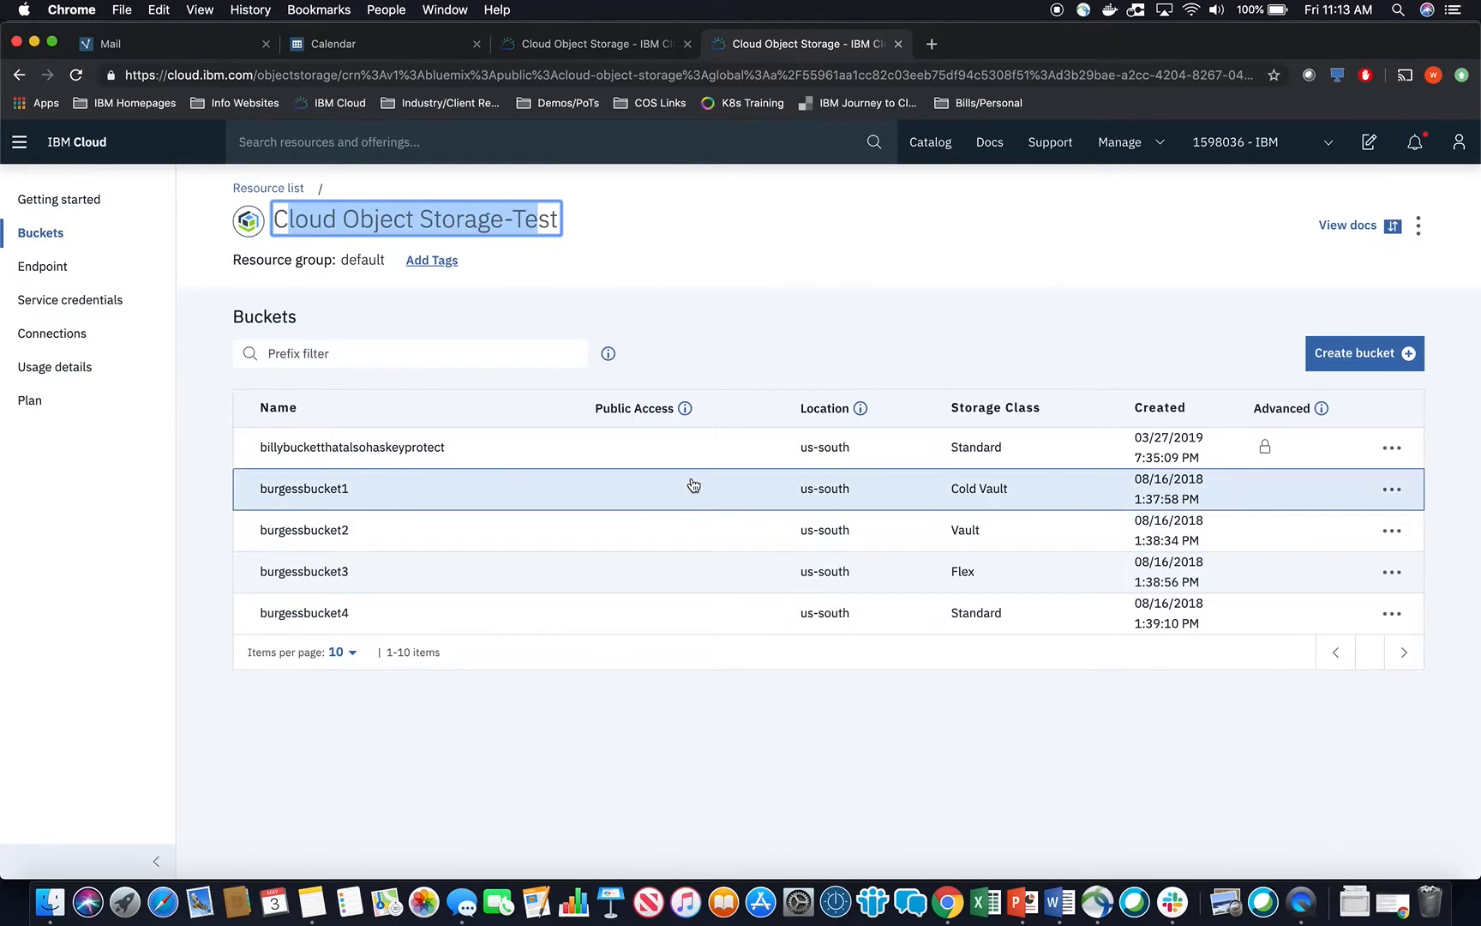
# - Open the access policies of burgessbucket1 and examine the bucket roles that can be given to a user
pyautogui.click(528, 487)
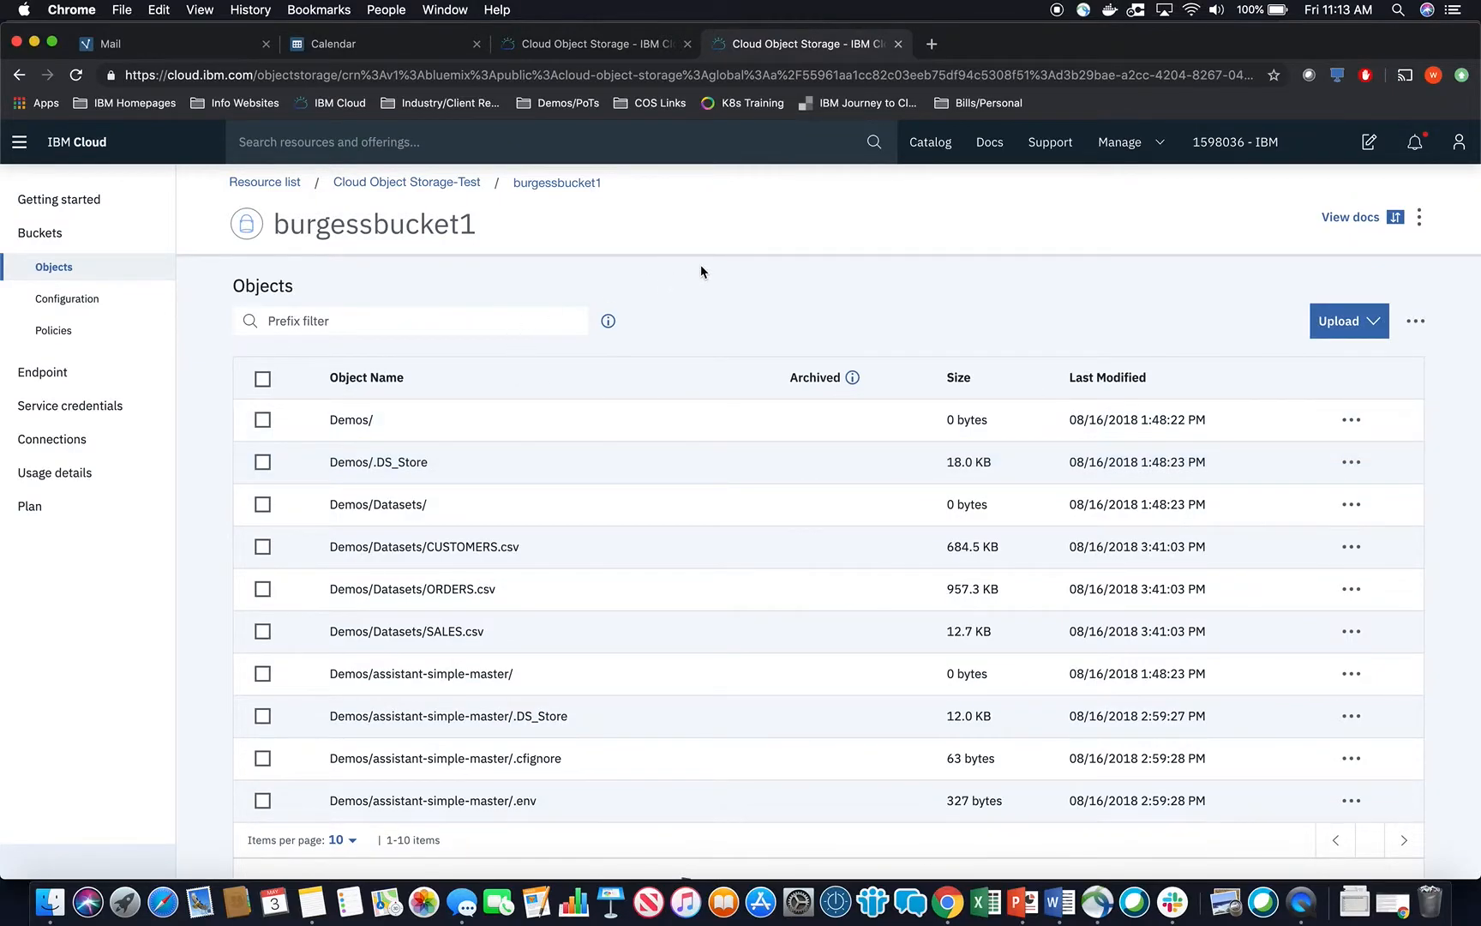
pyautogui.click(1415, 322)
pyautogui.click(1420, 217)
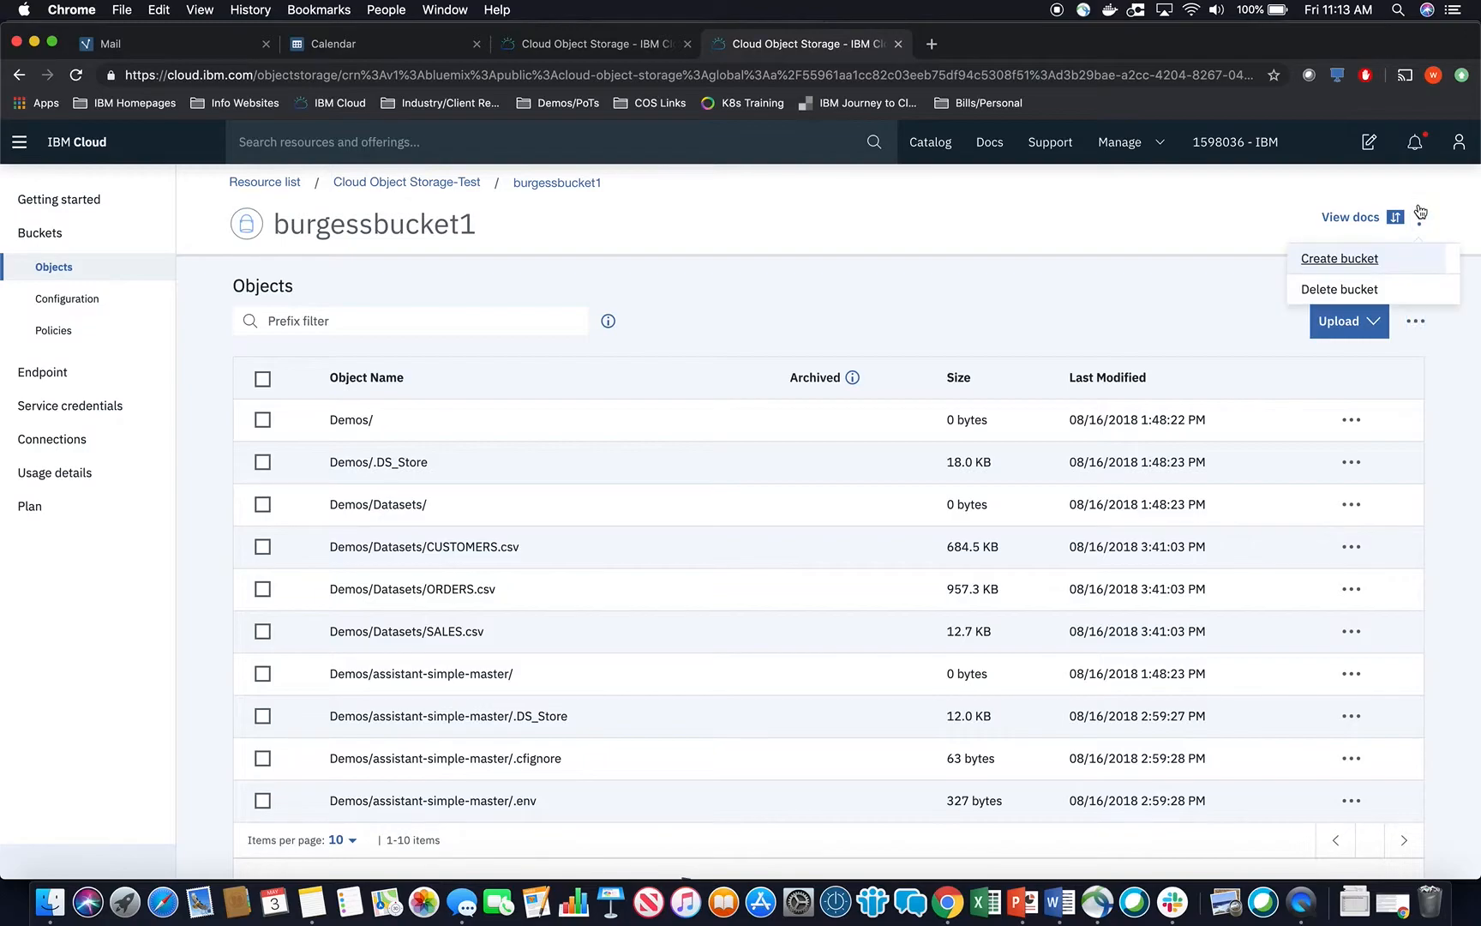
pyautogui.click(1004, 385)
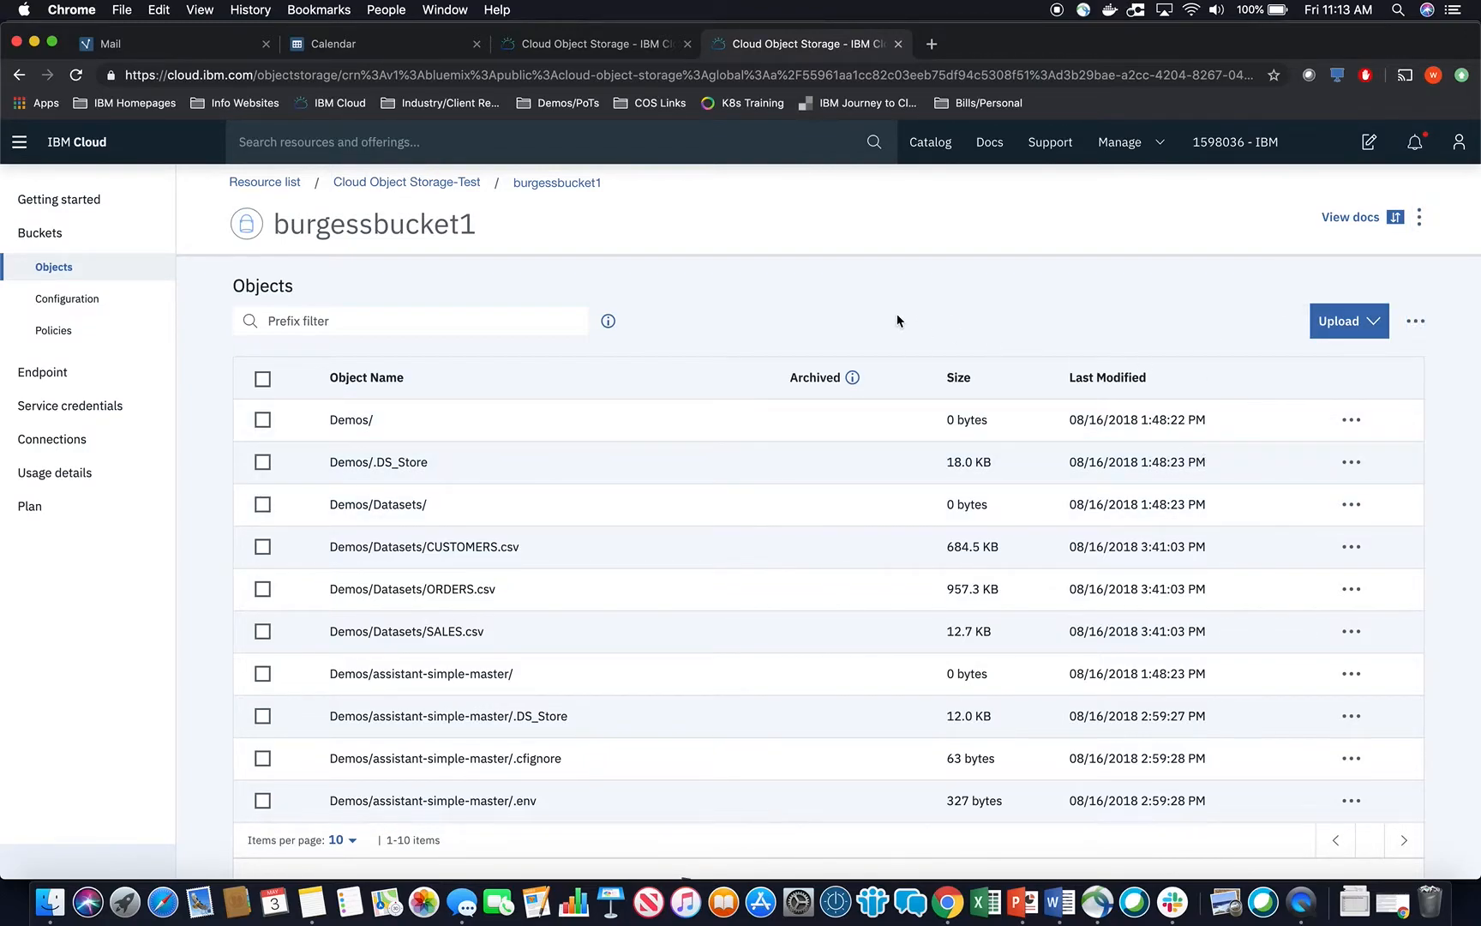
pyautogui.click(97, 305)
pyautogui.click(98, 330)
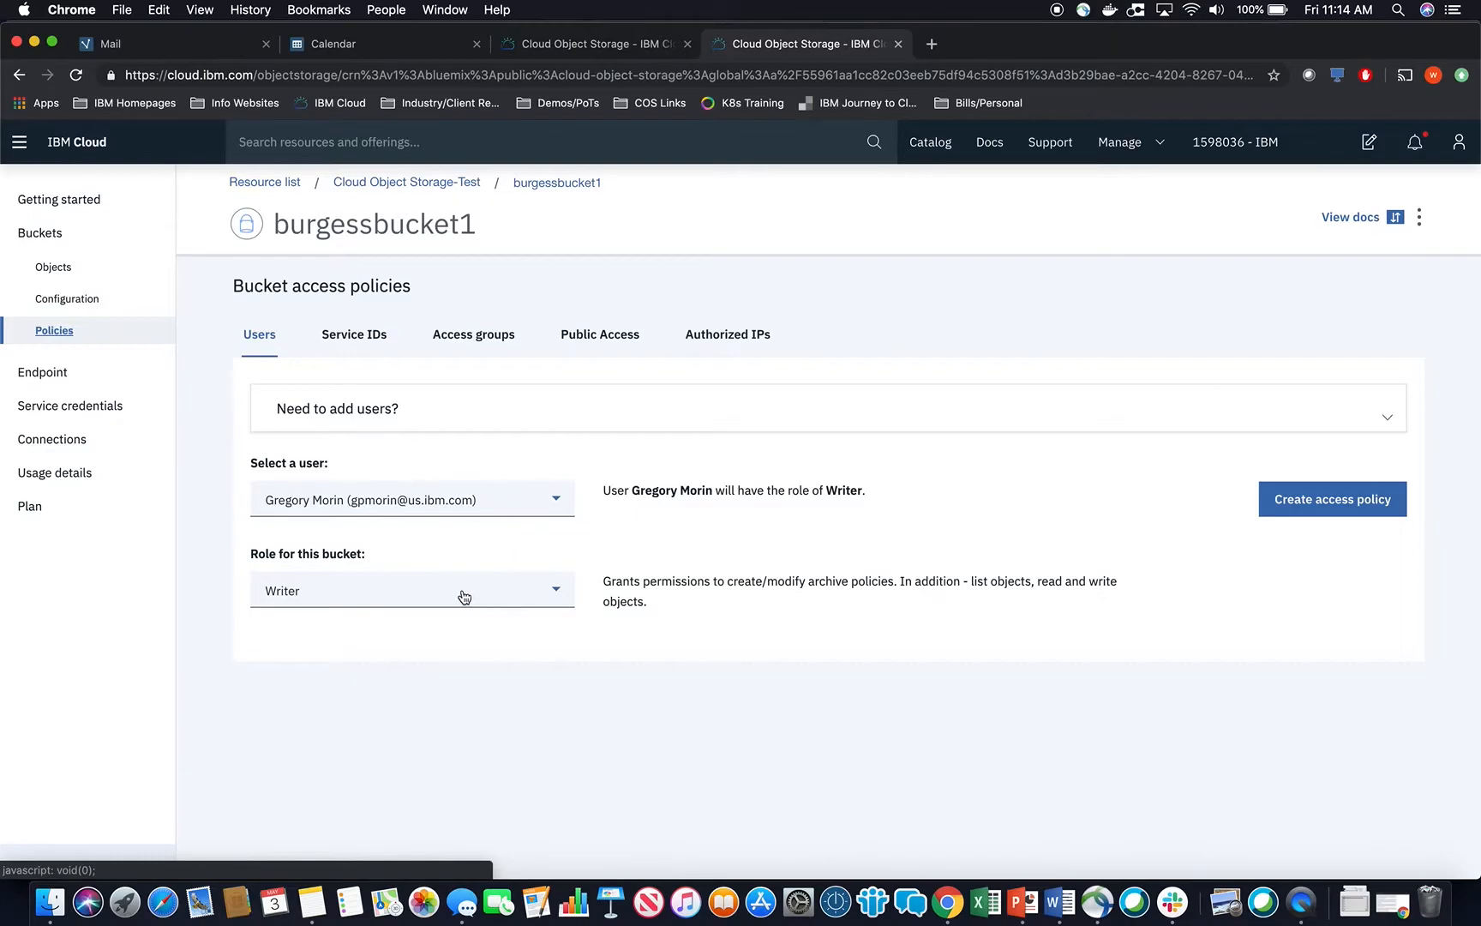
pyautogui.click(411, 593)
pyautogui.click(413, 592)
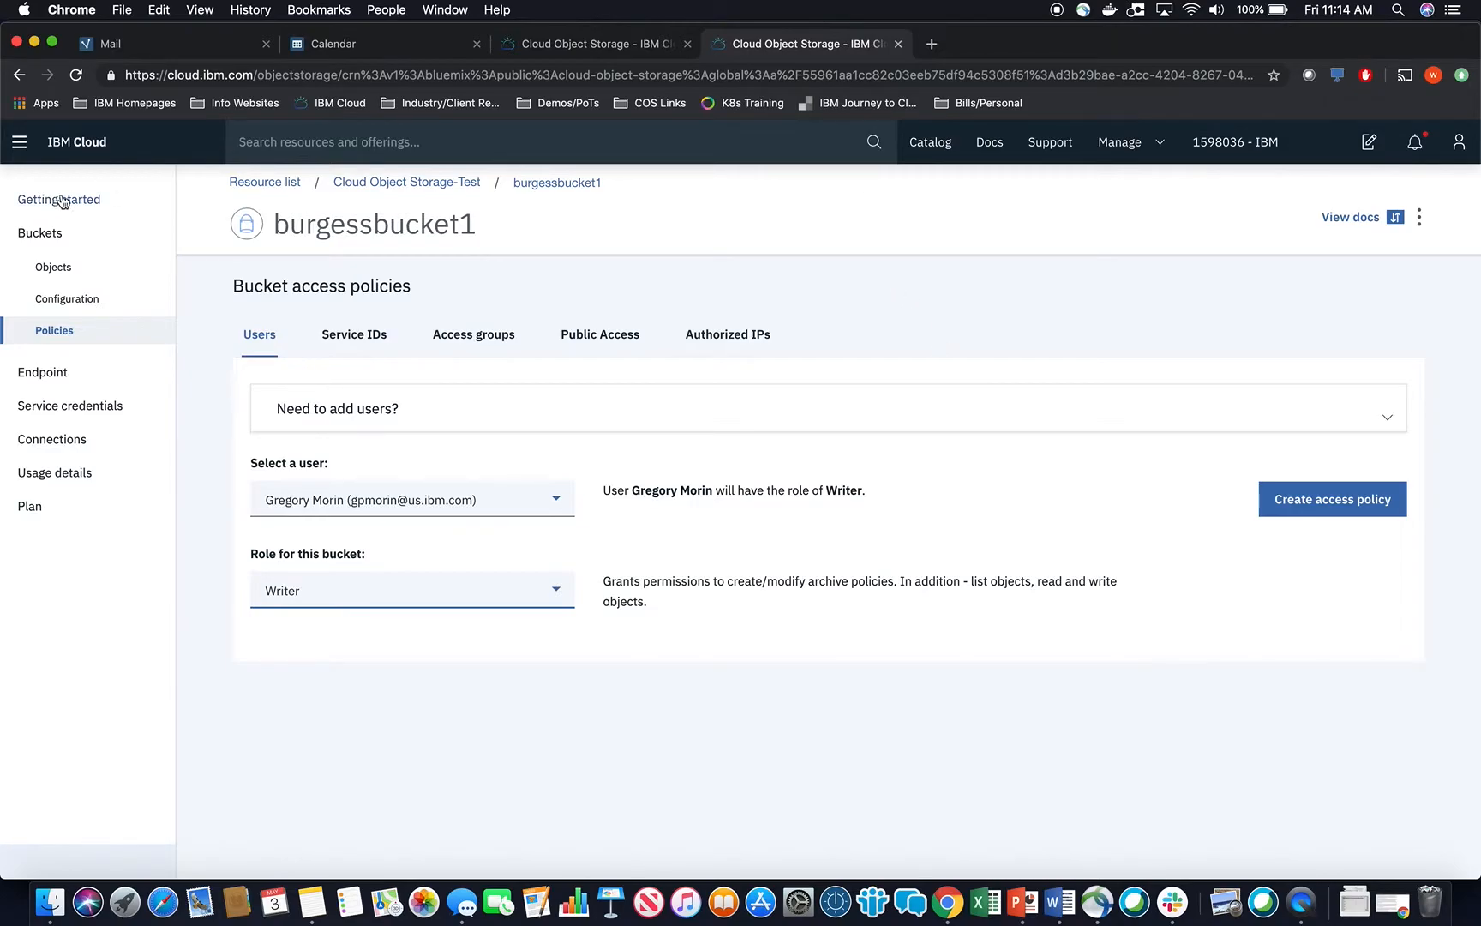
# - Start a new service credential for the Cloud Object Storage-Test instance and name it Service credentials-videotest
pyautogui.click(383, 191)
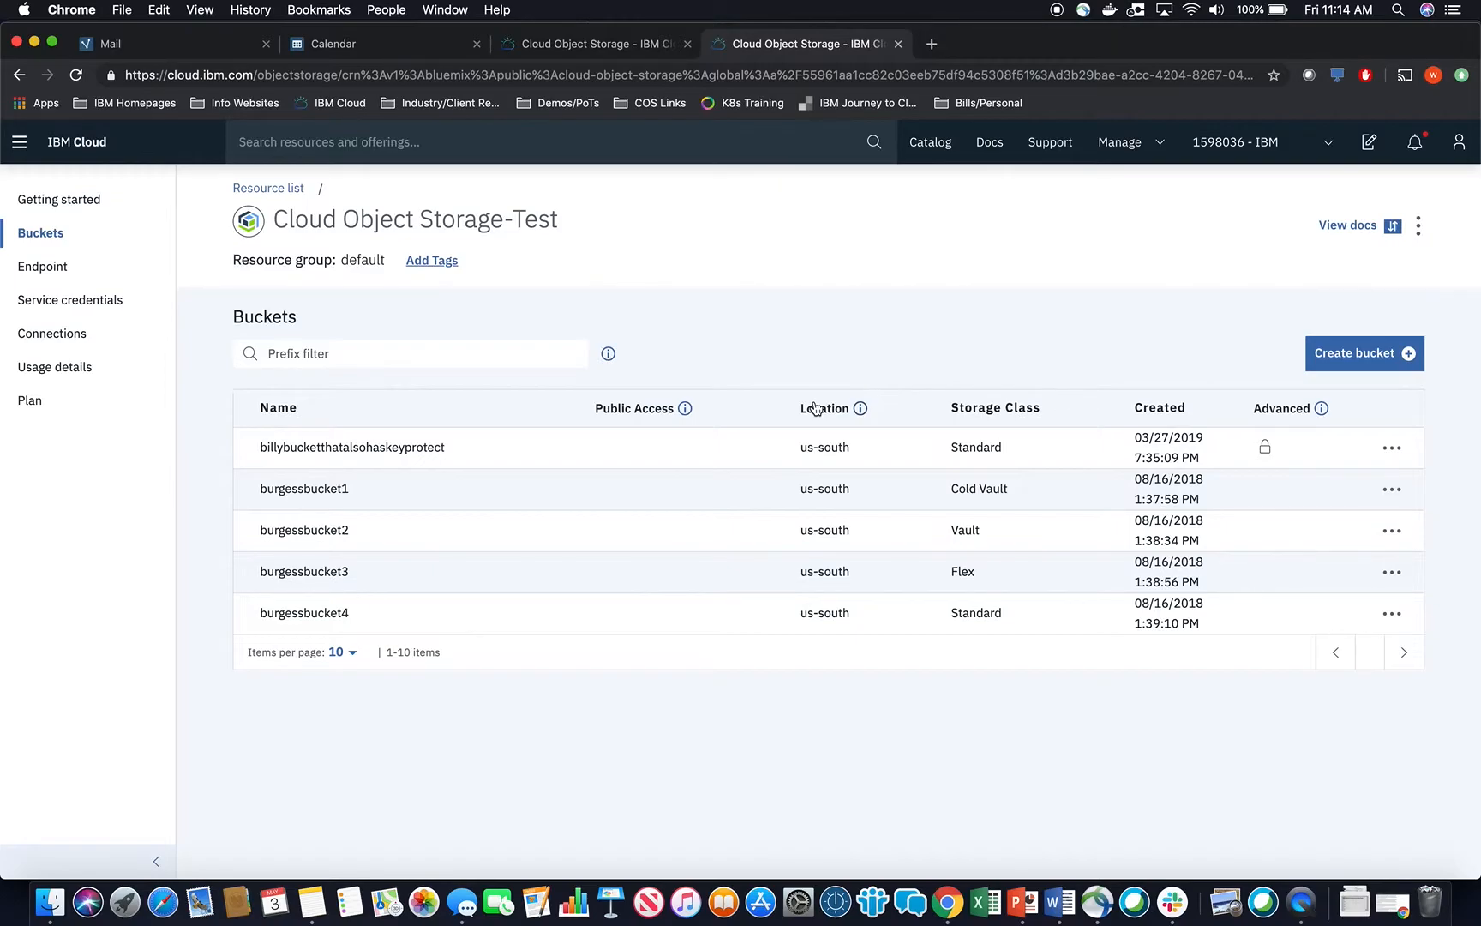
pyautogui.click(74, 309)
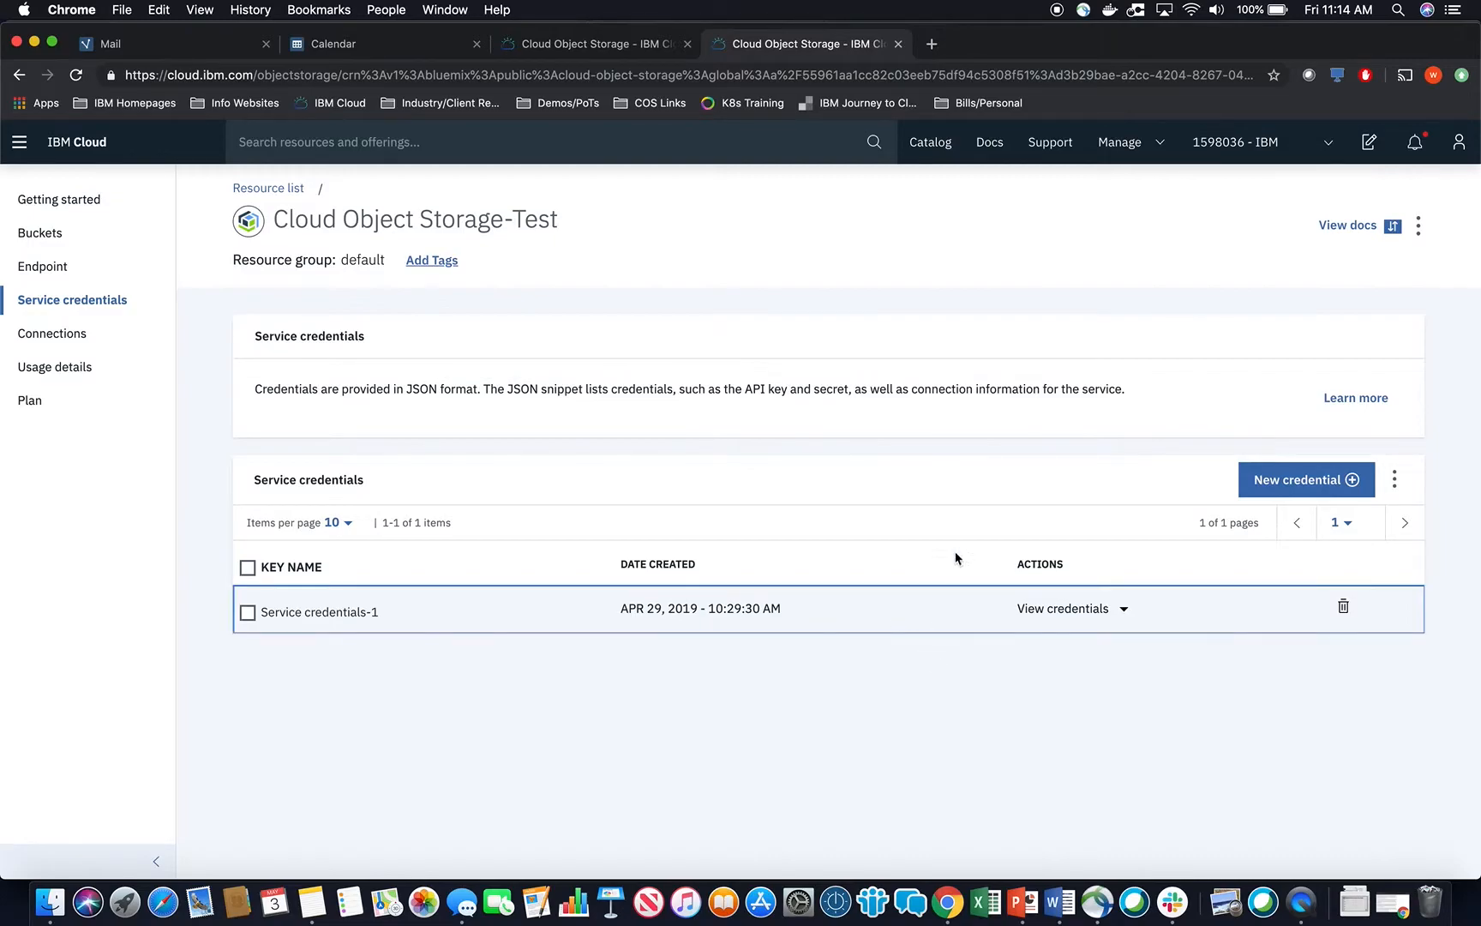
pyautogui.click(1264, 480)
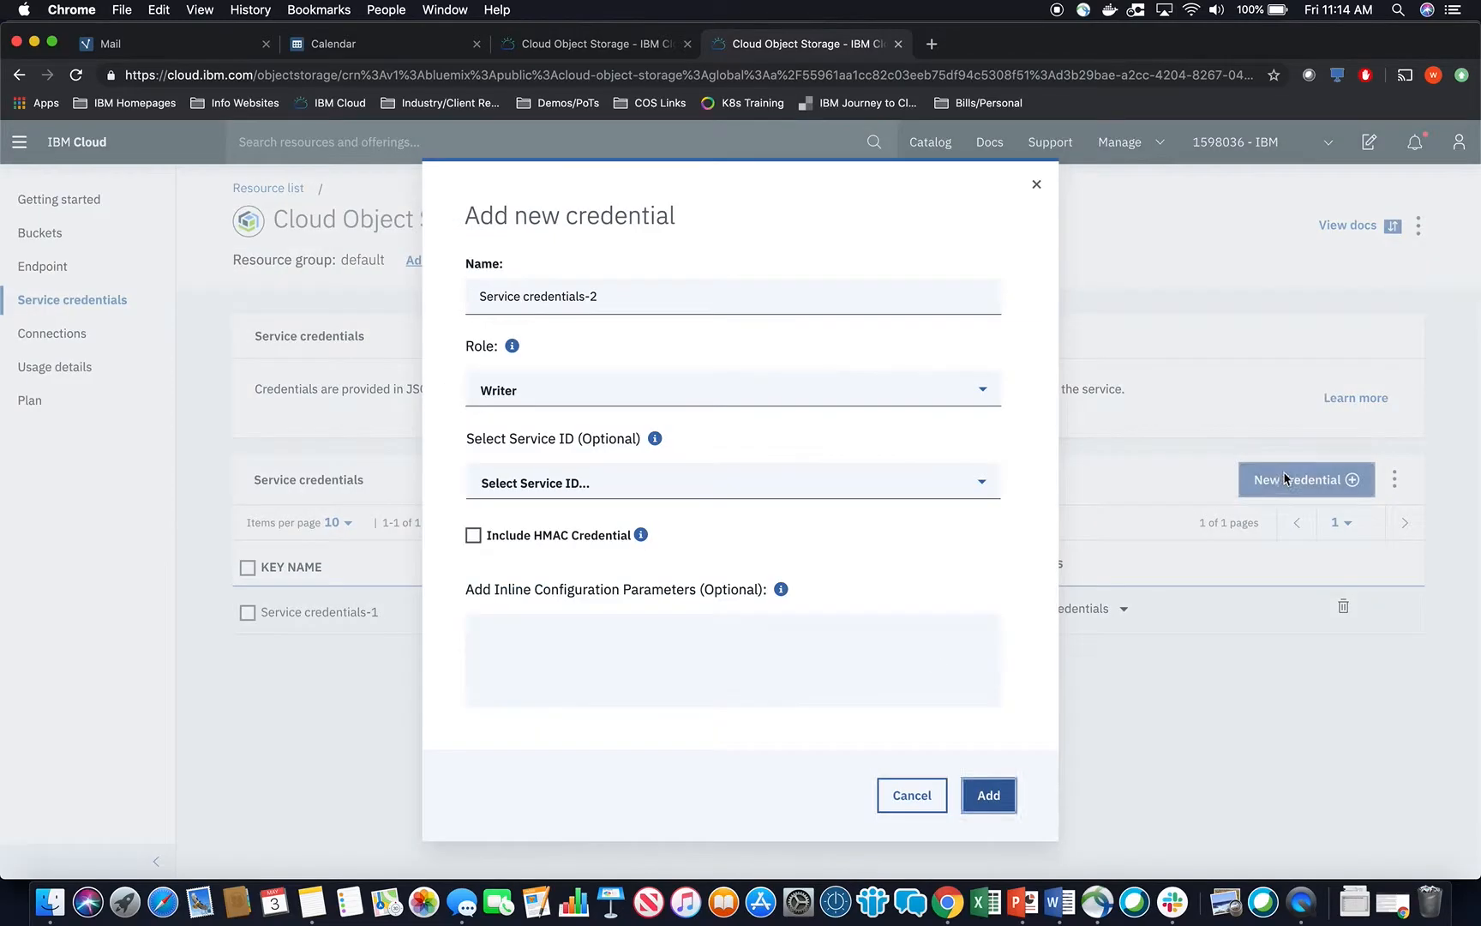
pyautogui.moveTo(696, 295); pyautogui.dragTo(584, 299)
pyautogui.write('-')
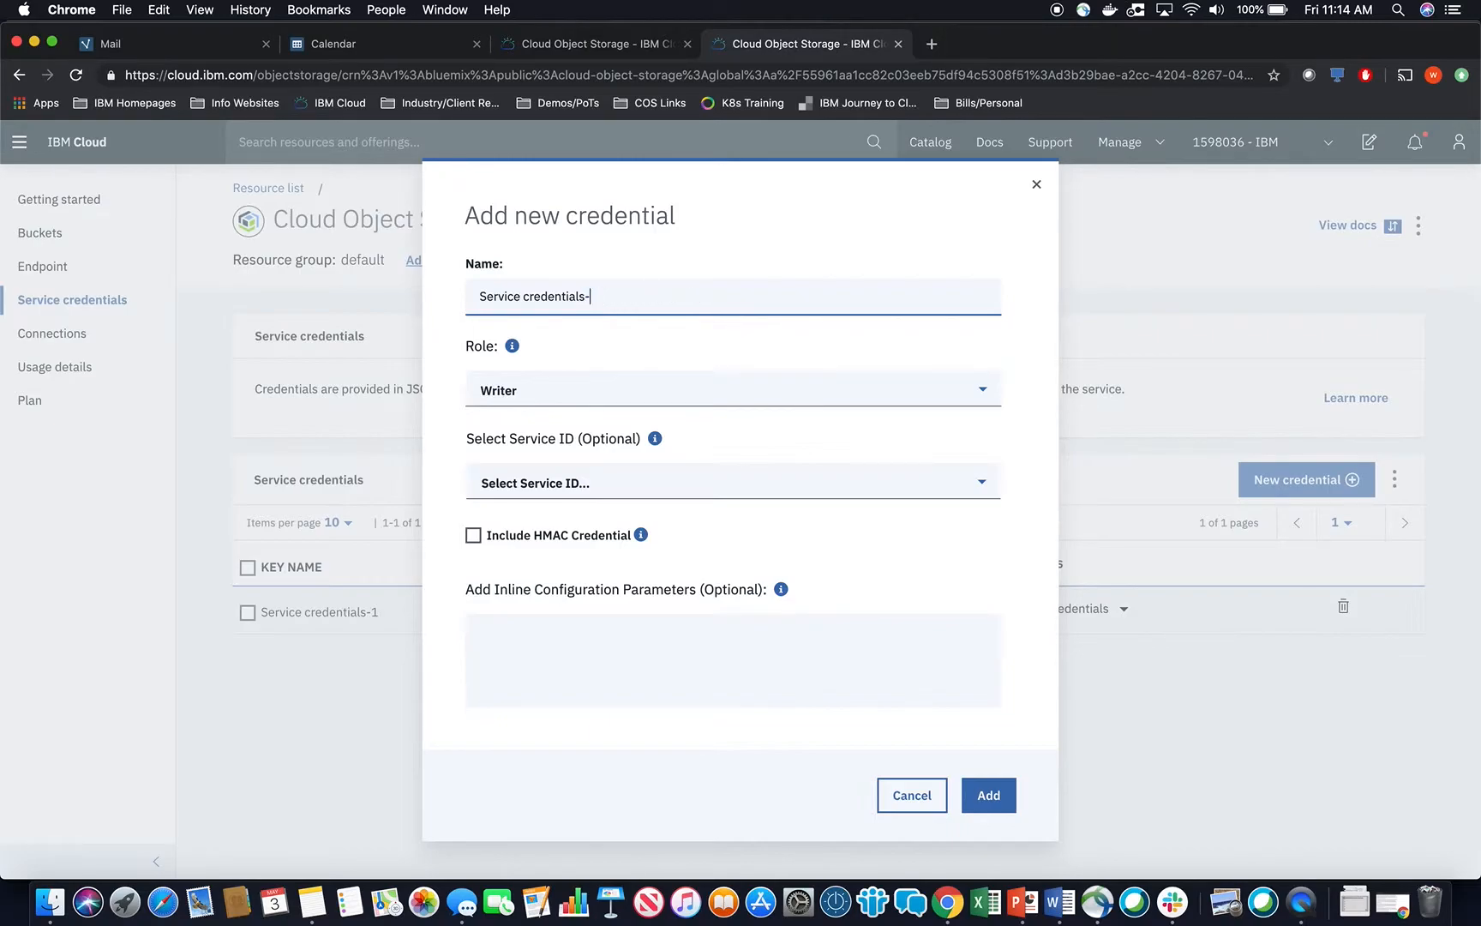
pyautogui.write('videotest')
# - Give the new credential the Writer role, include an HMAC credential and add it without selecting a service ID
pyautogui.click(611, 392)
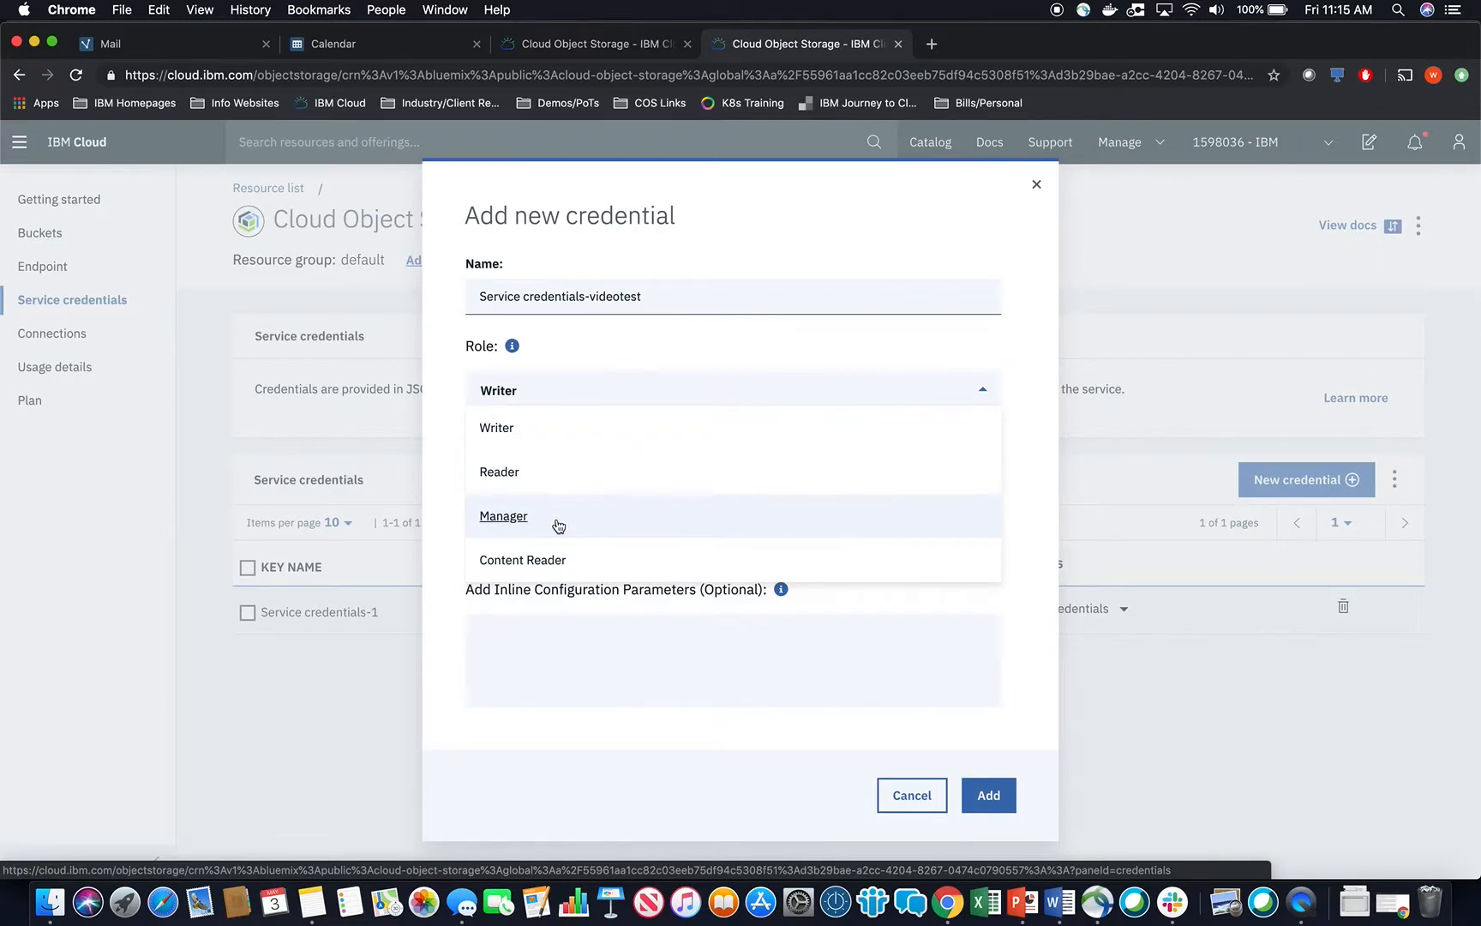
pyautogui.click(572, 429)
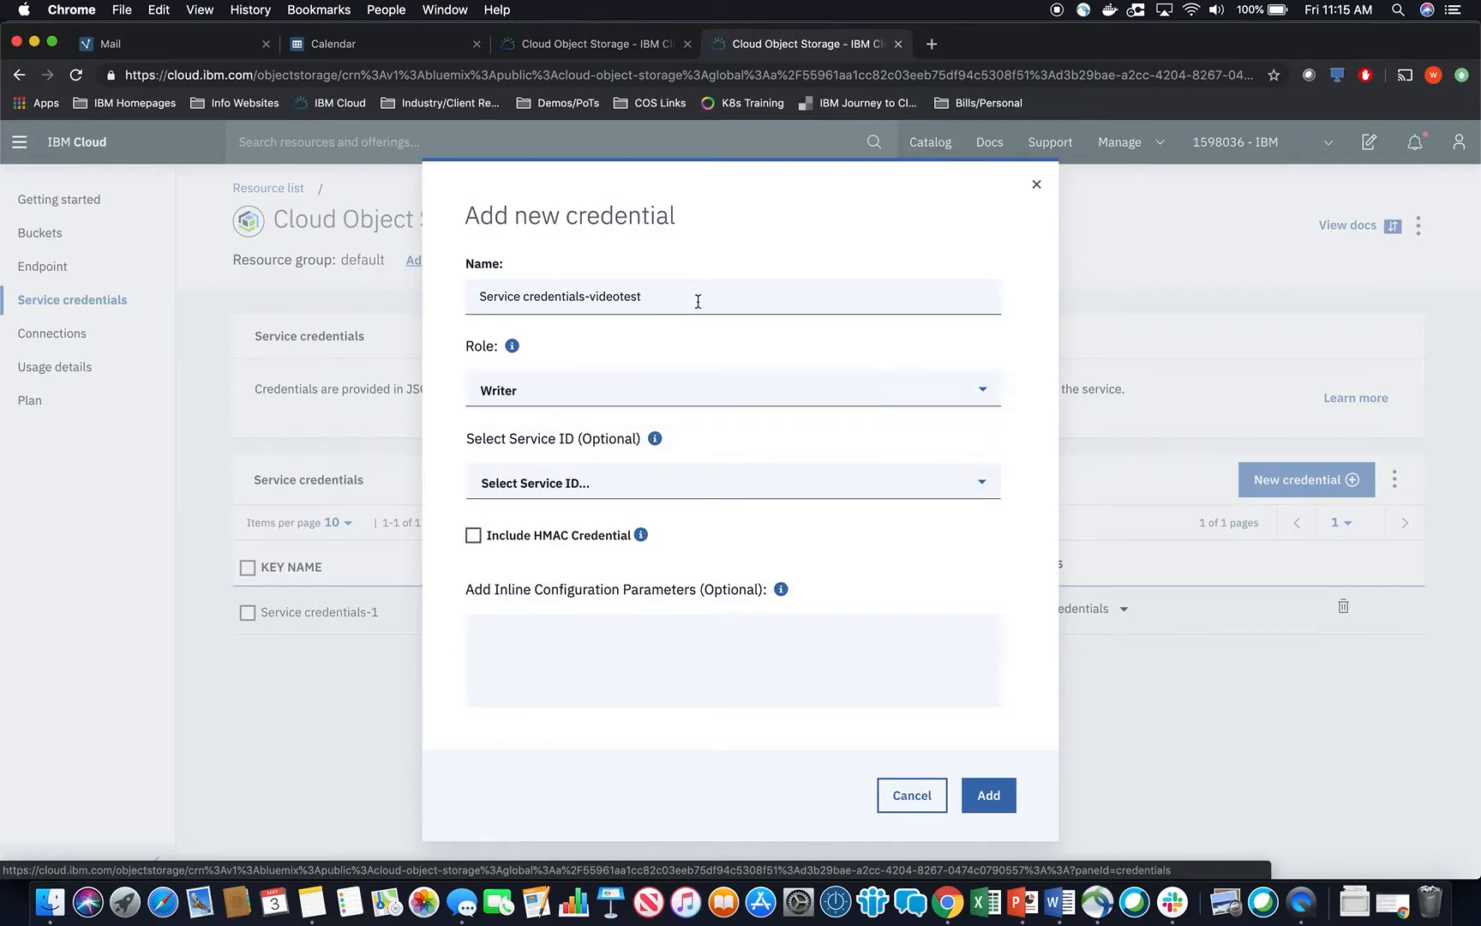
pyautogui.click(673, 497)
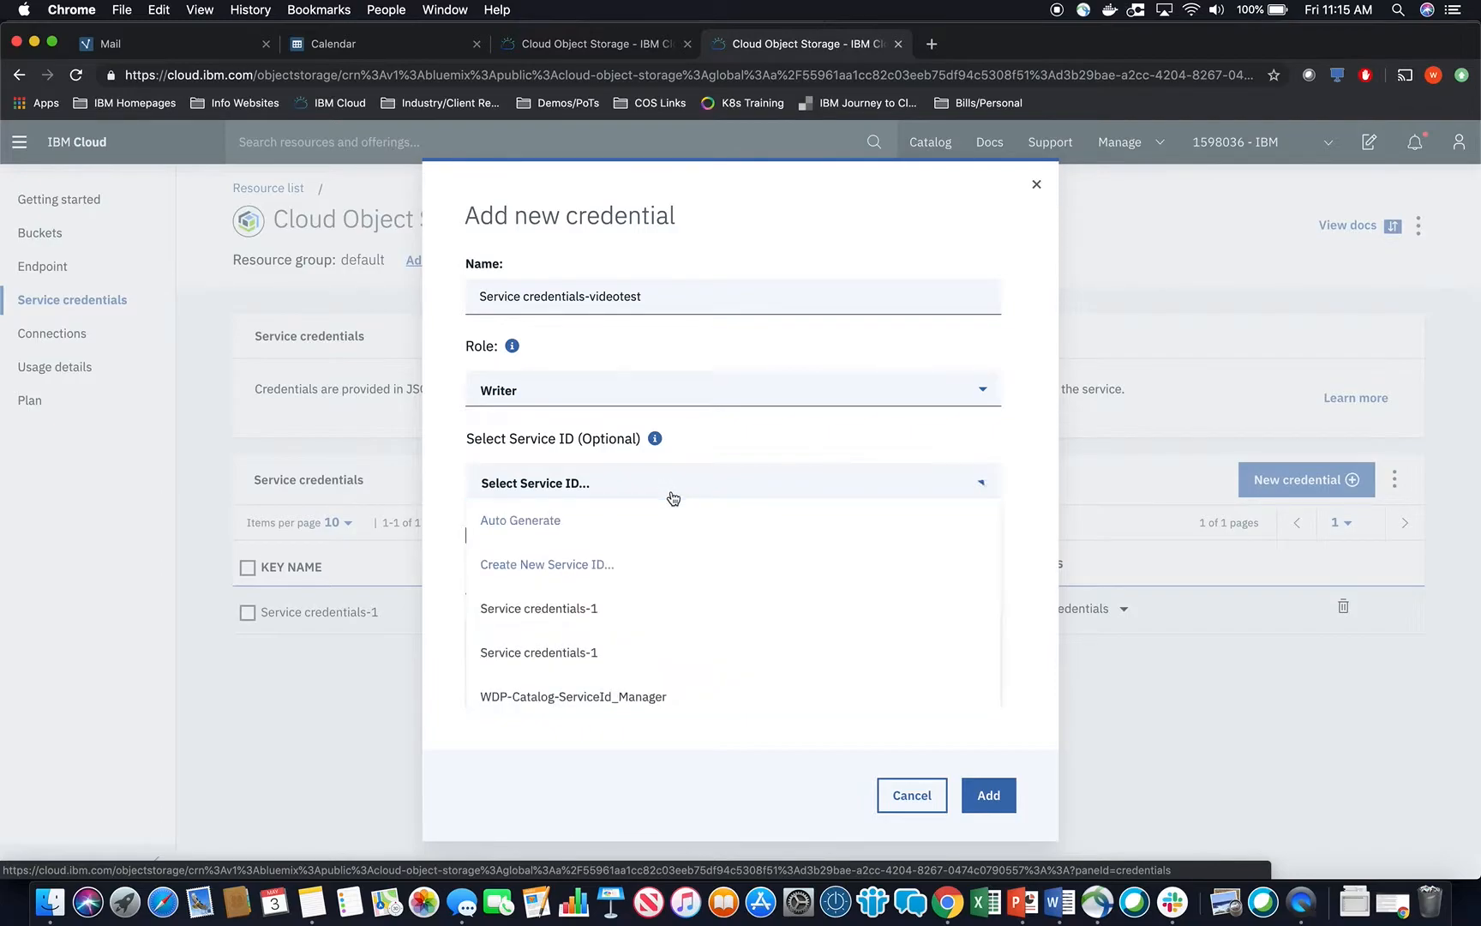
pyautogui.scroll(-2, 686, 566)
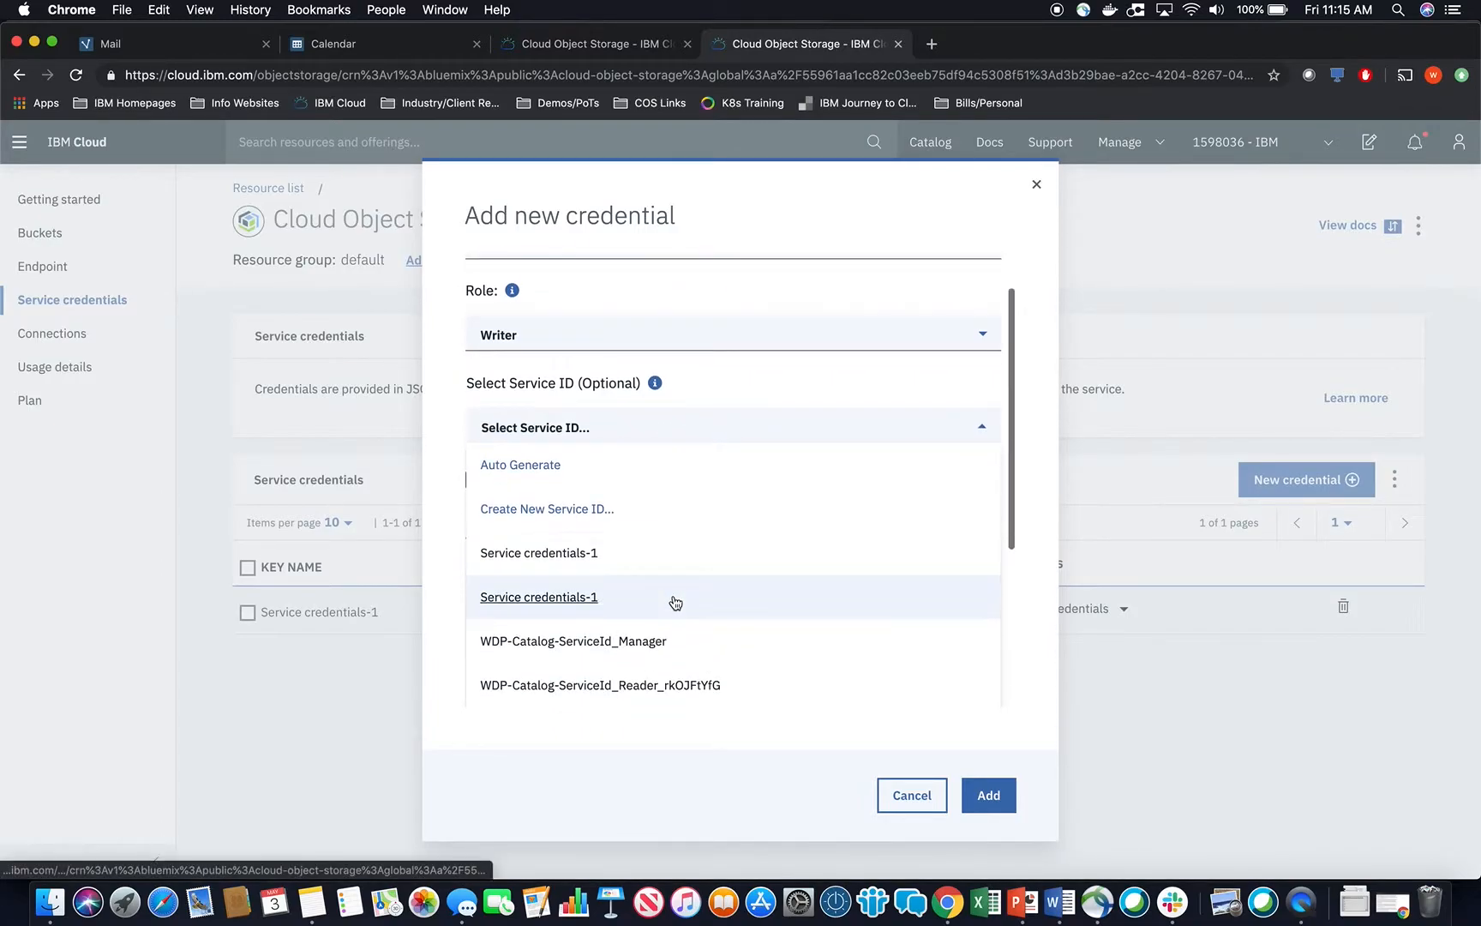
pyautogui.scroll(2, 658, 634)
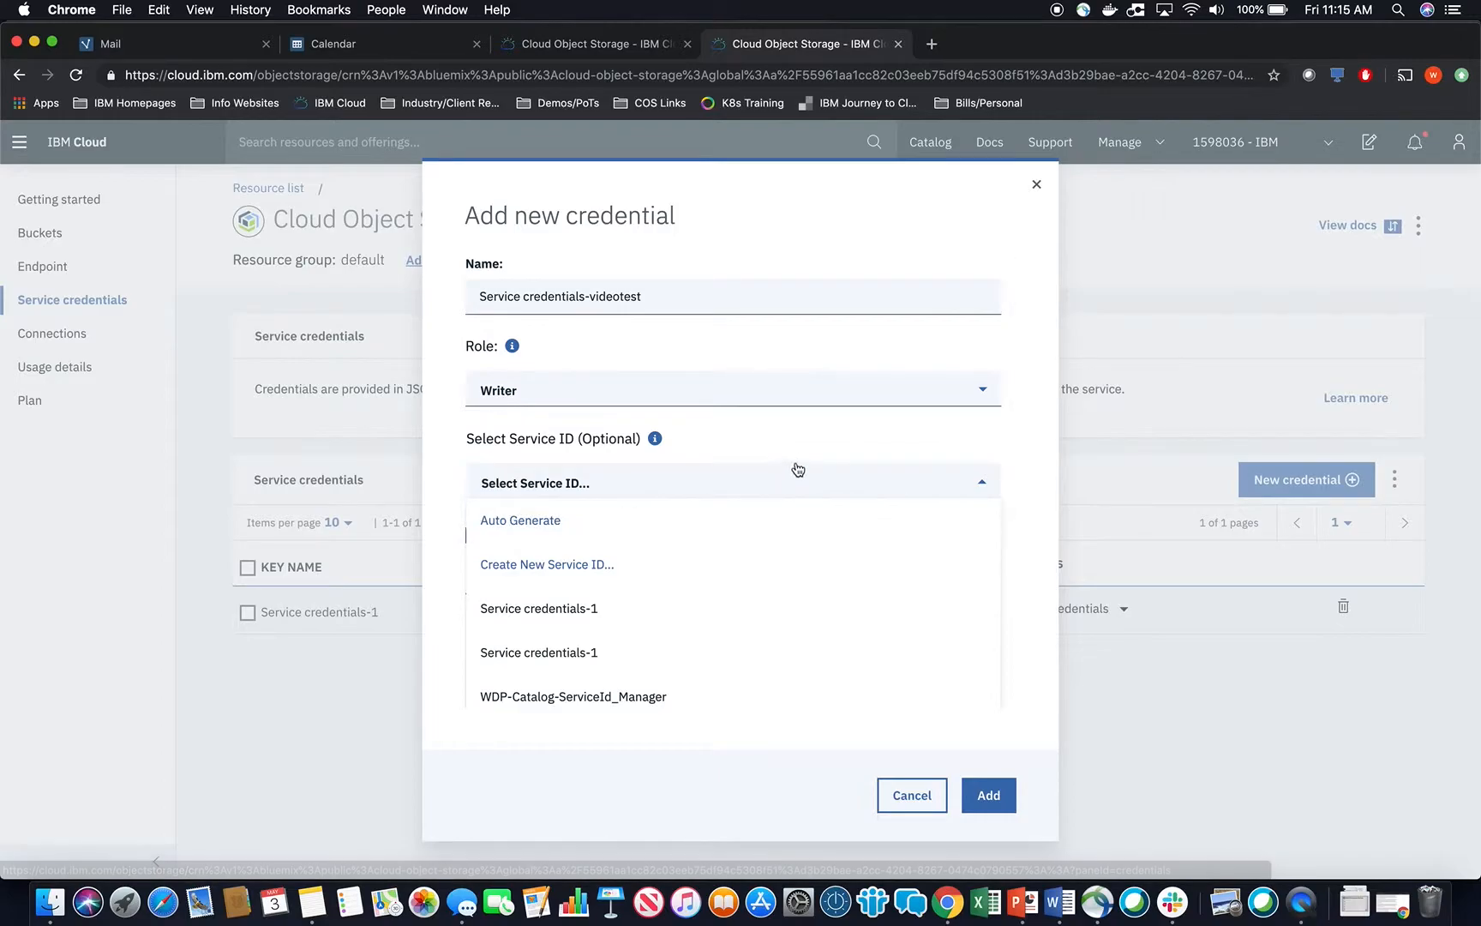
pyautogui.click(819, 445)
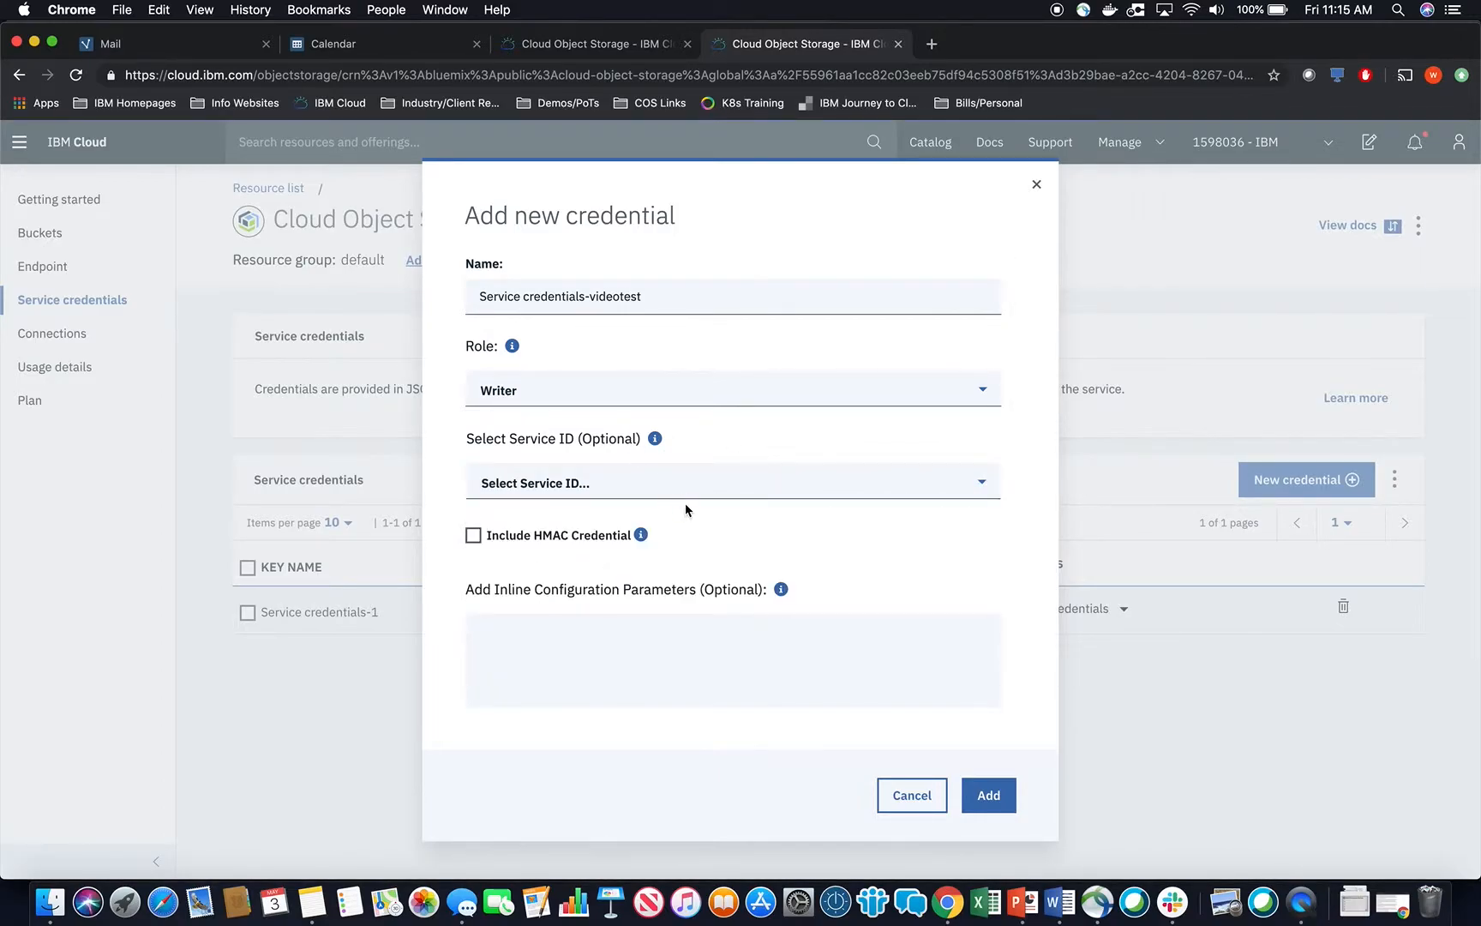
pyautogui.click(502, 541)
pyautogui.click(1010, 782)
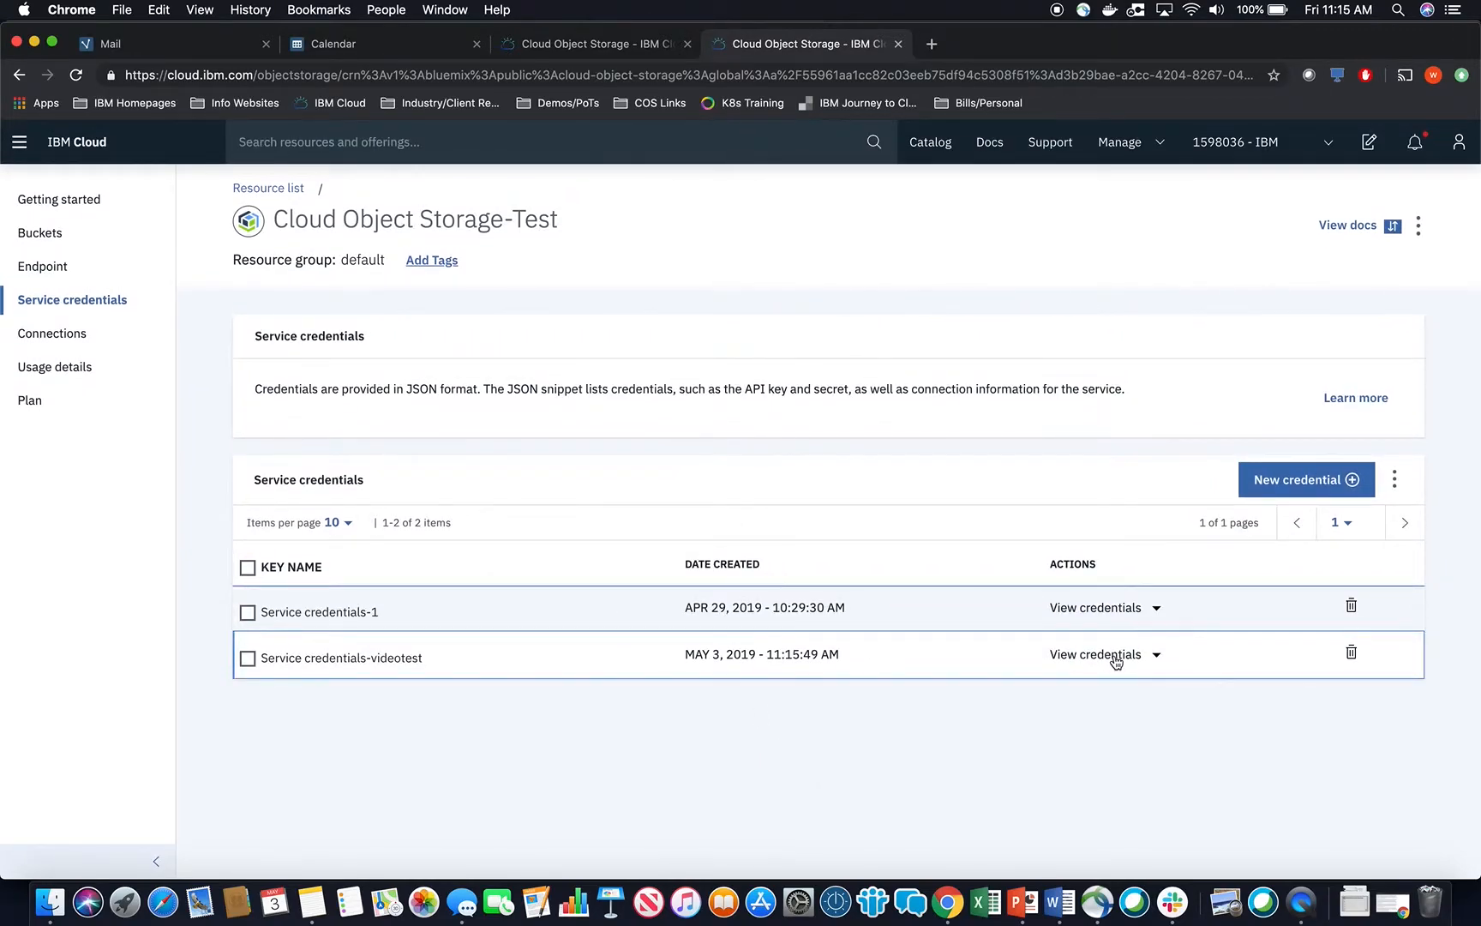
# - Inspect the JSON details of Service credentials-videotest, copy them and collapse the entry
pyautogui.click(1157, 656)
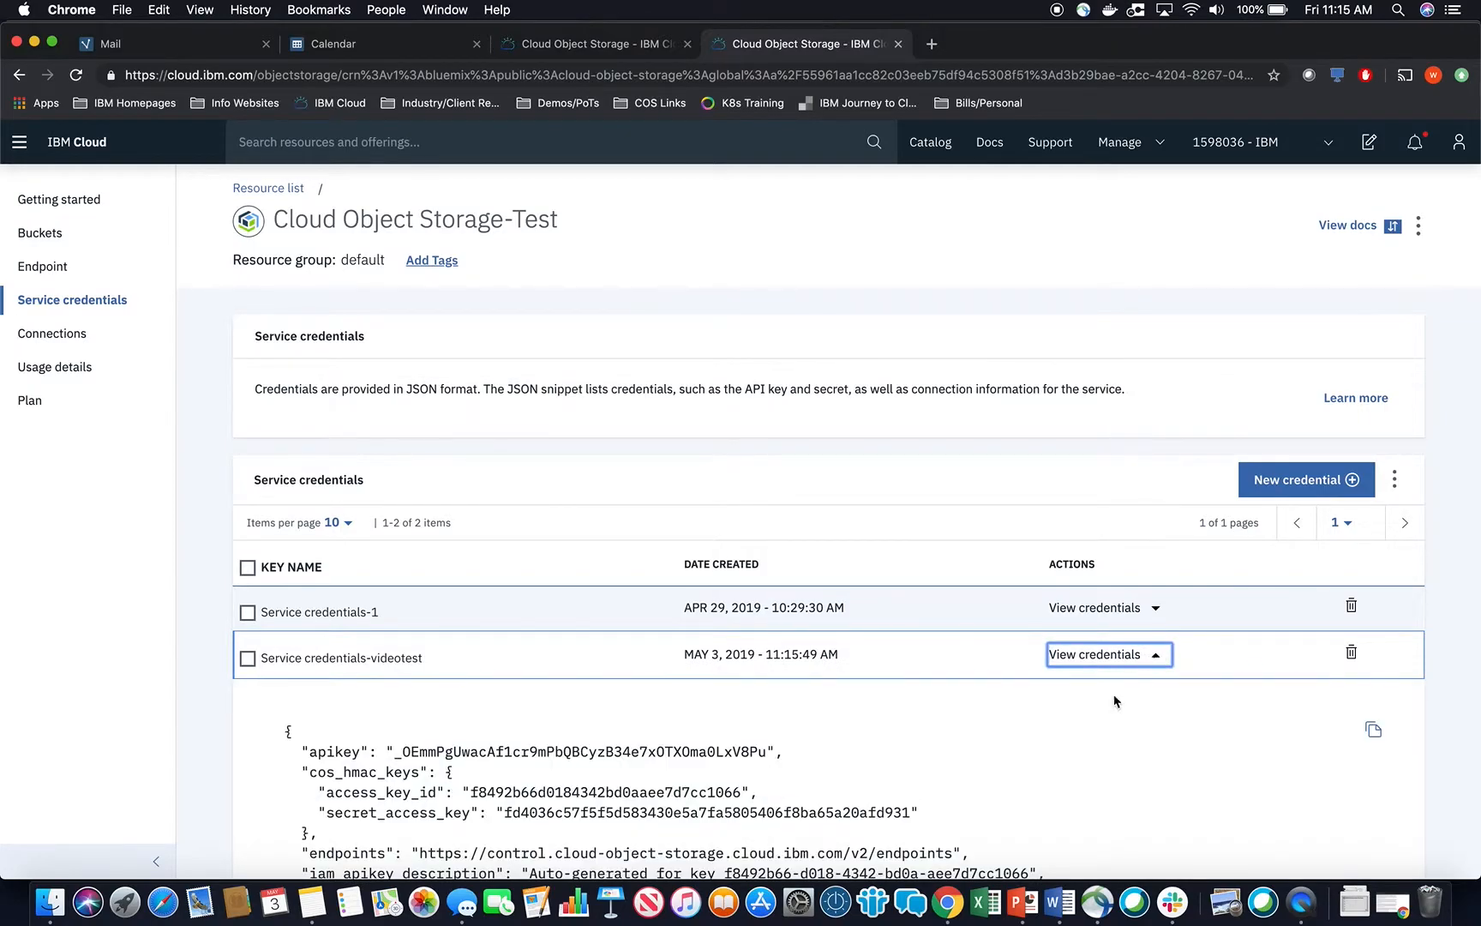
pyautogui.scroll(-3, 1069, 750)
pyautogui.scroll(3, 1068, 745)
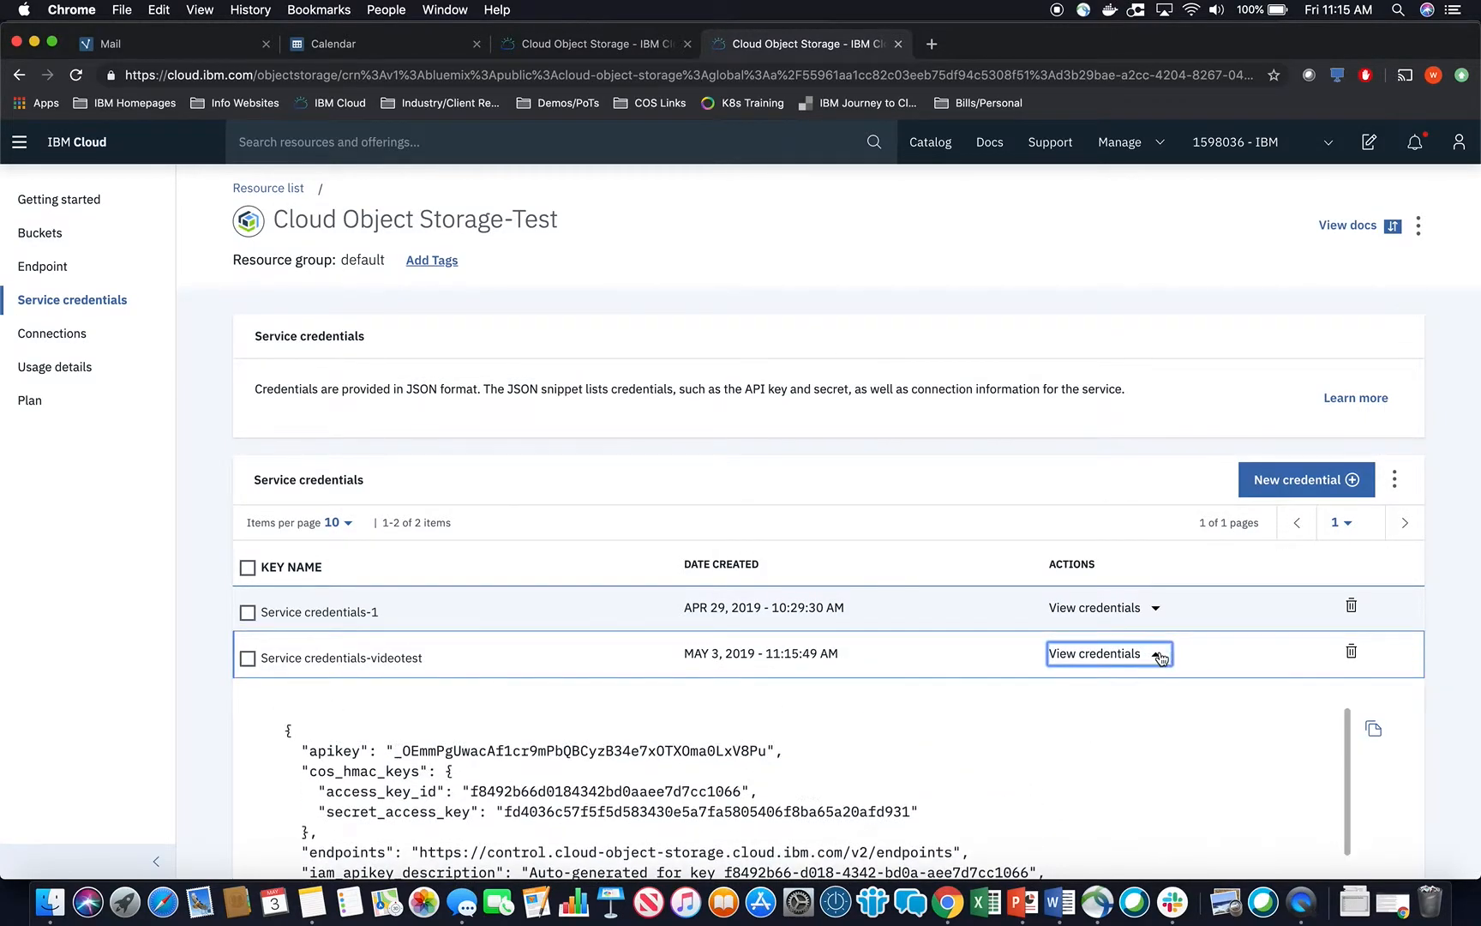
pyautogui.click(1159, 656)
pyautogui.click(1165, 657)
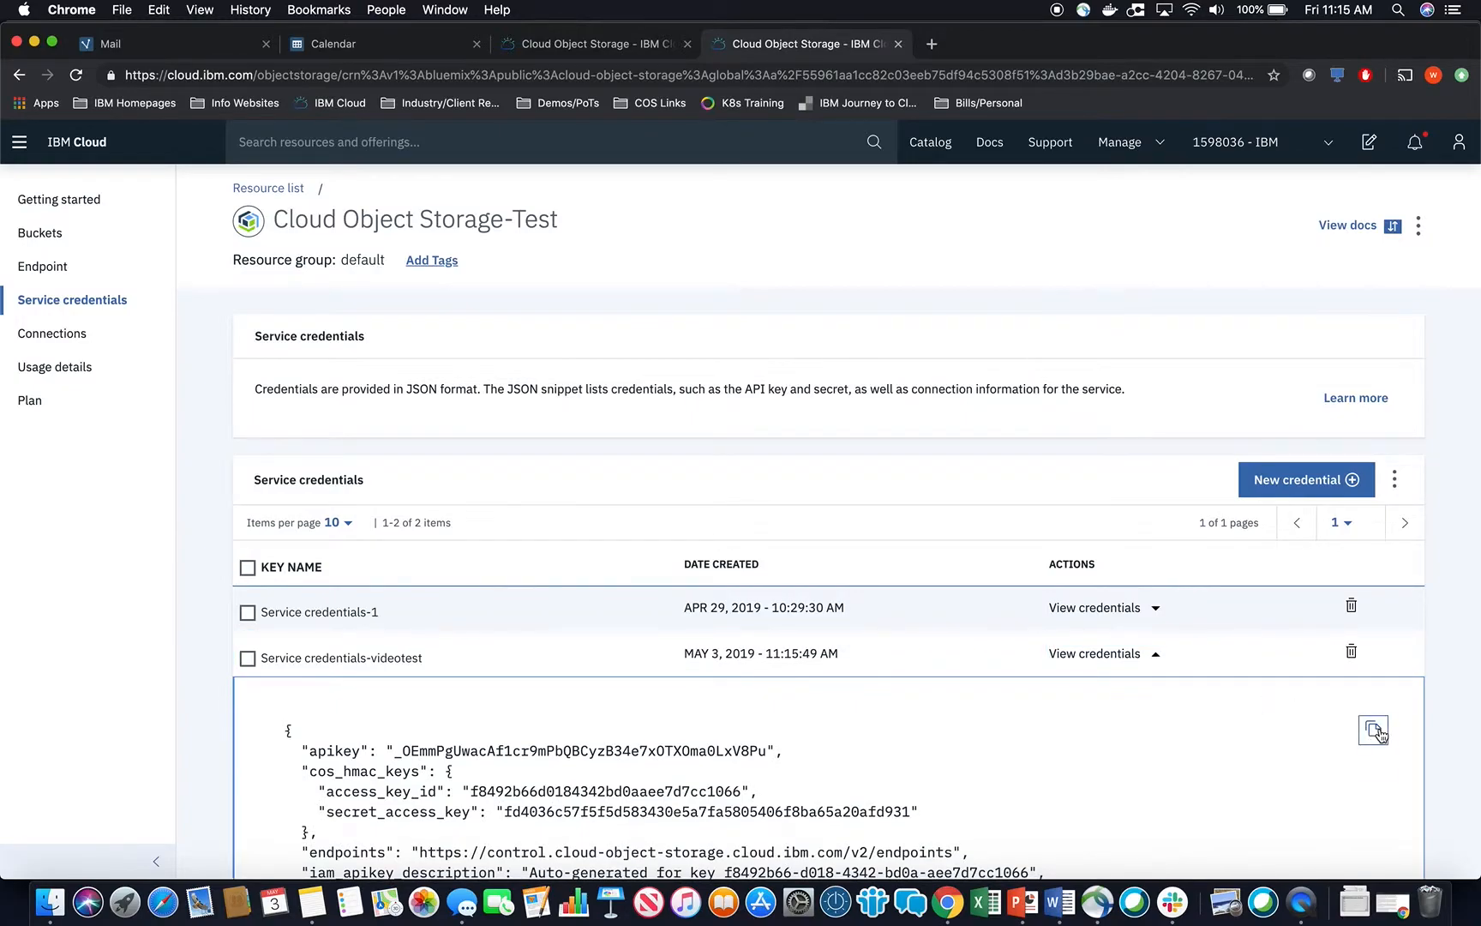
pyautogui.click(1373, 728)
pyautogui.click(1154, 657)
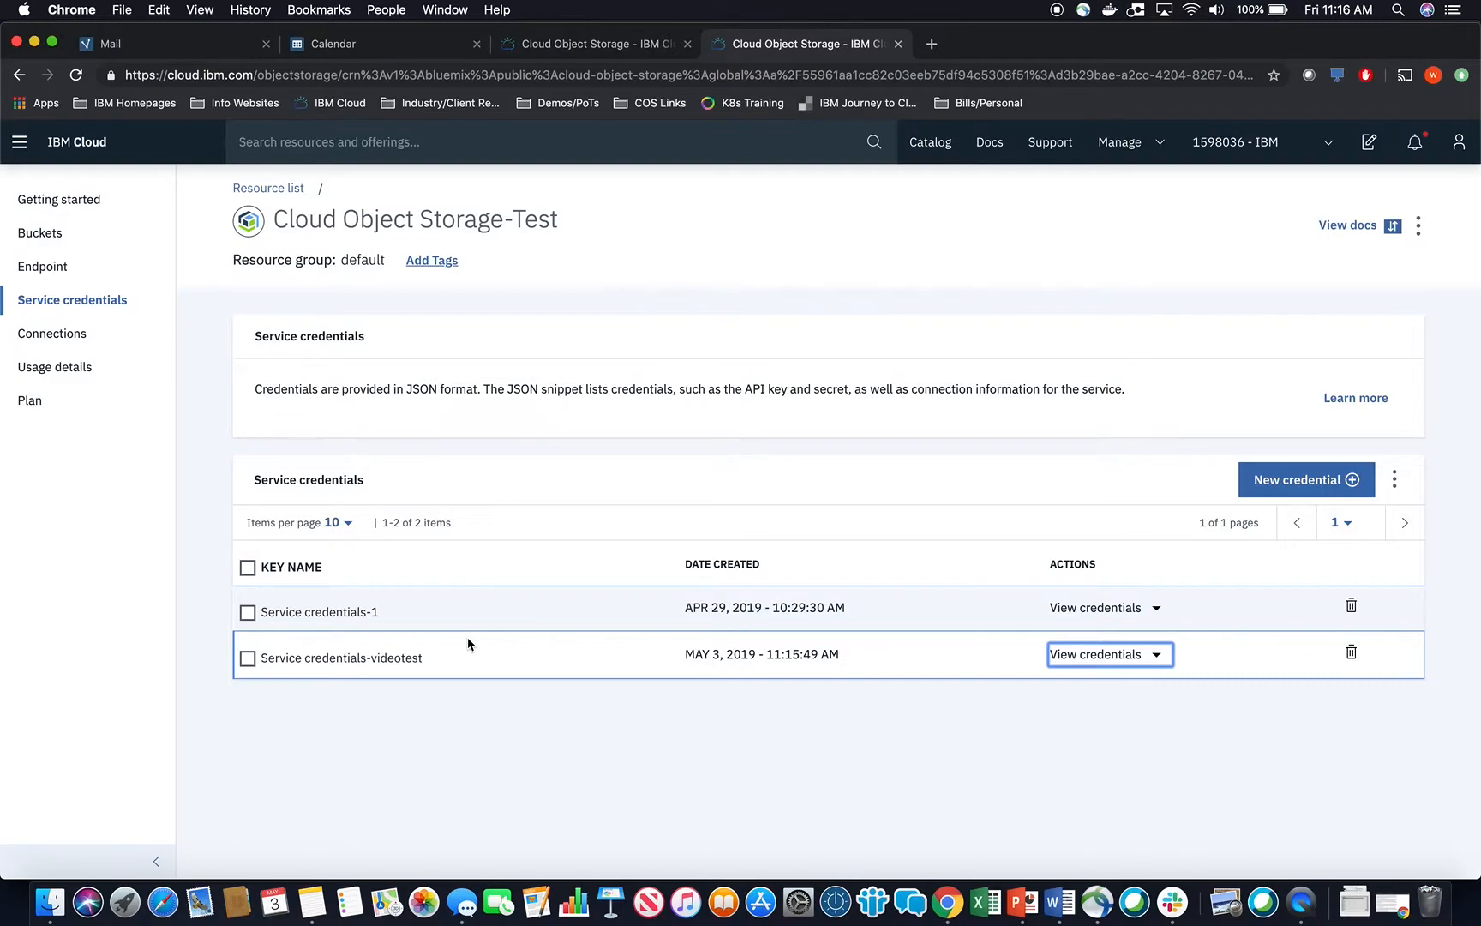
# - Open the service ID access policies of burgessbucket3 from the instance's bucket list
pyautogui.click(91, 230)
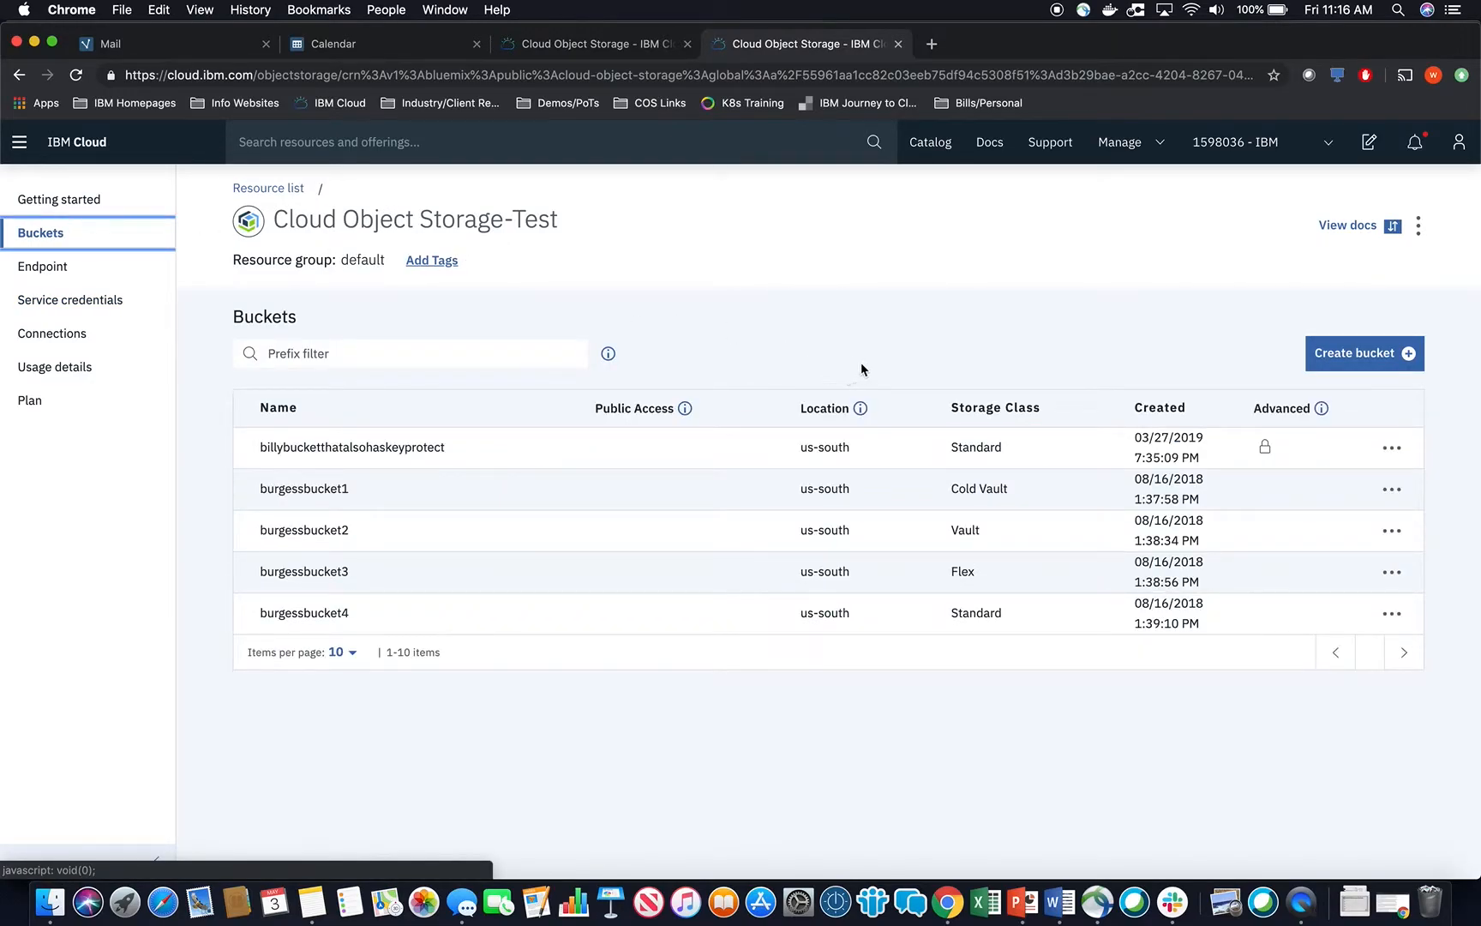
pyautogui.click(507, 574)
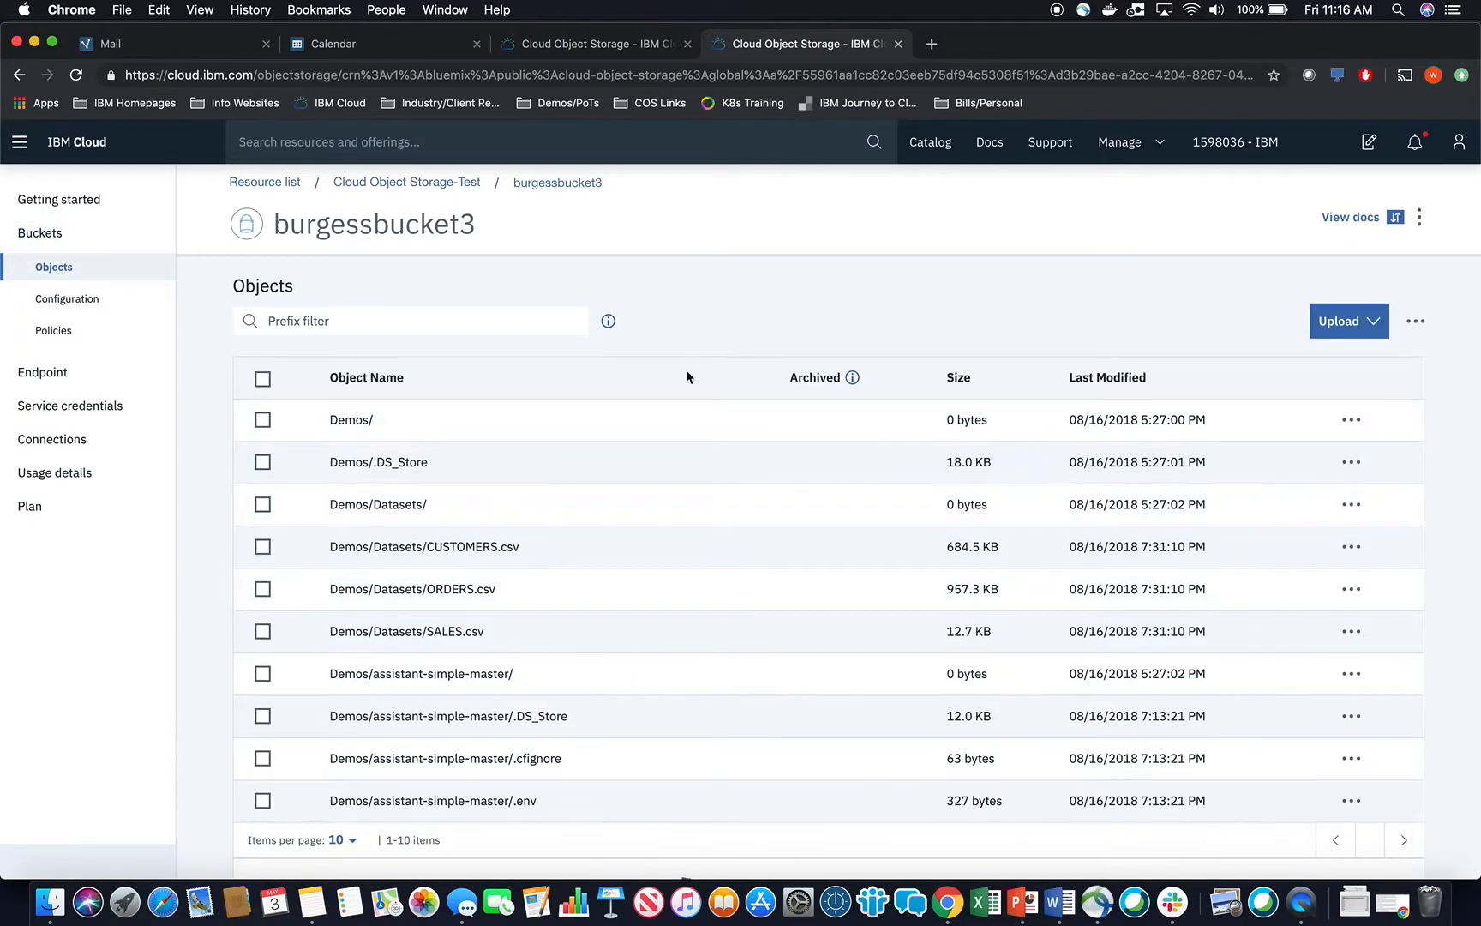
pyautogui.click(74, 337)
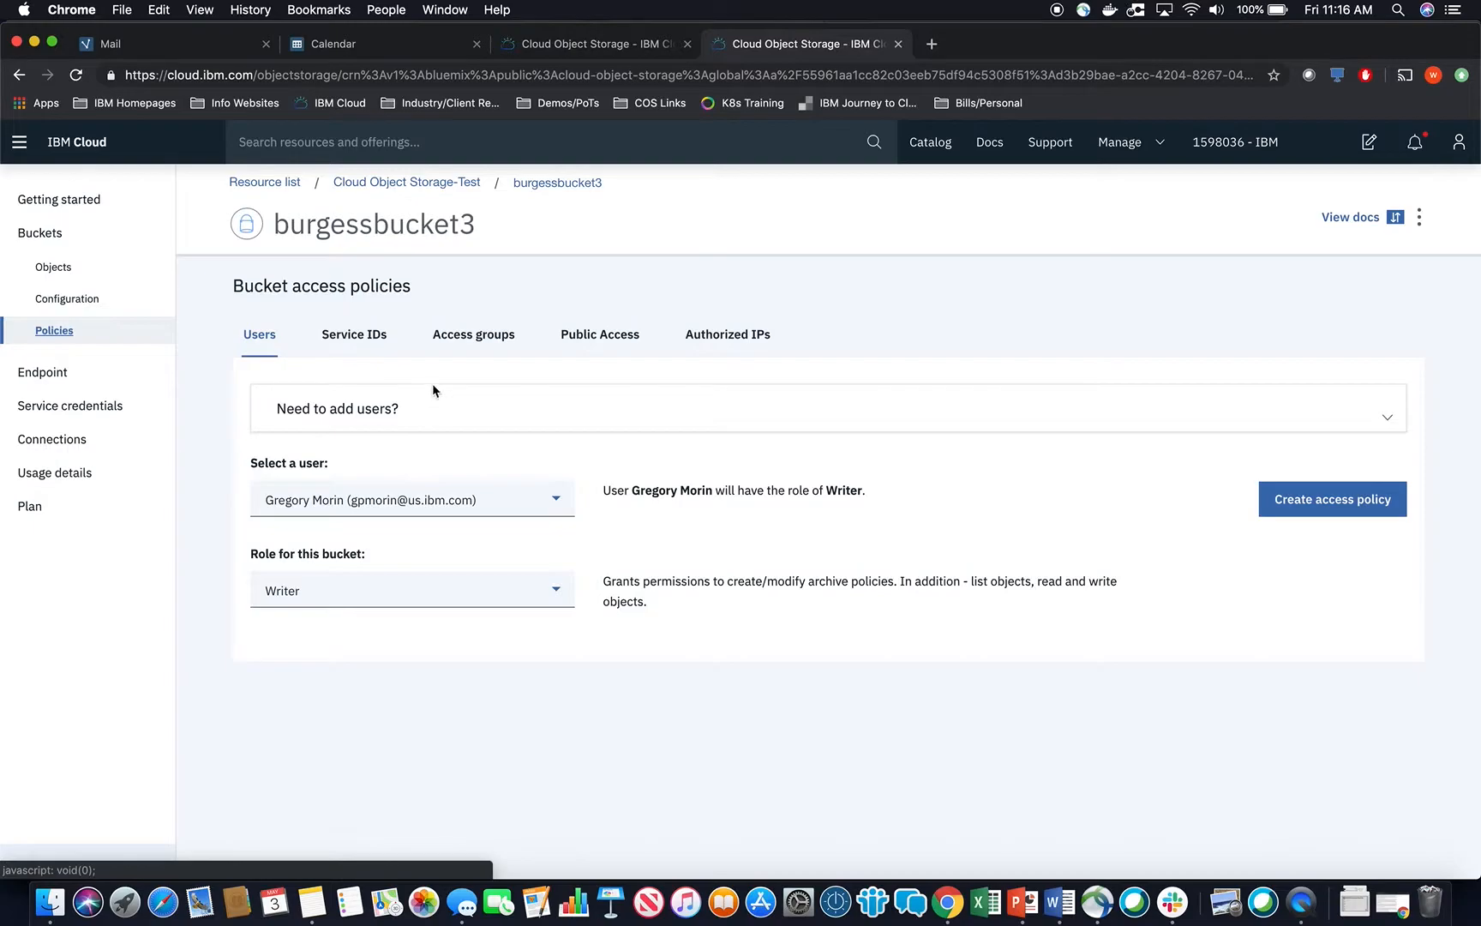
pyautogui.click(382, 337)
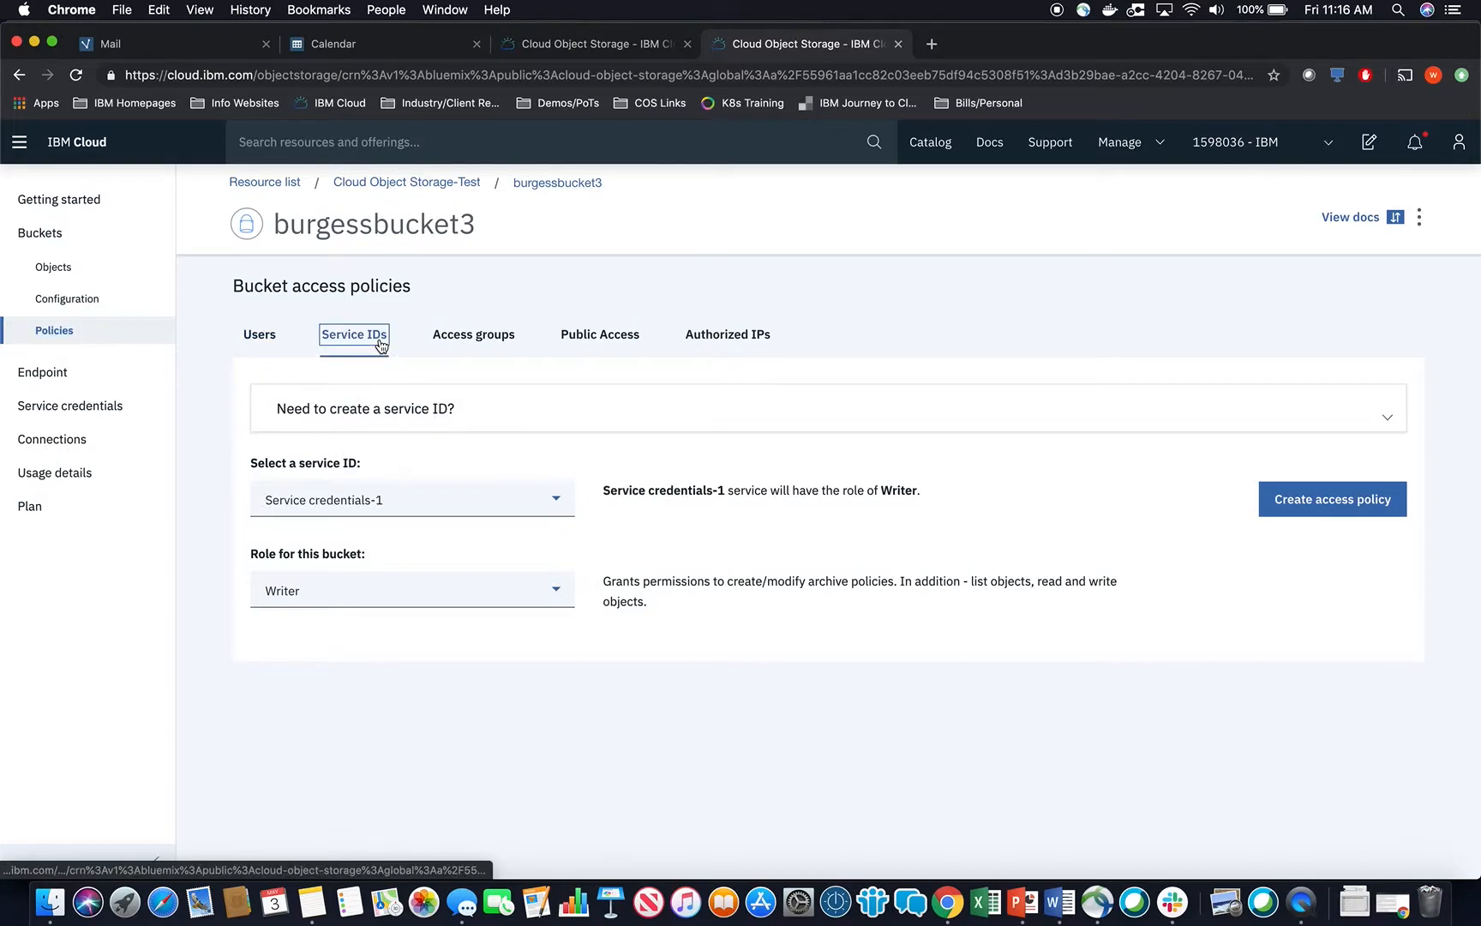
# - Create an access policy giving the Service credentials-videotest service ID the Writer role on burgessbucket3
pyautogui.click(473, 496)
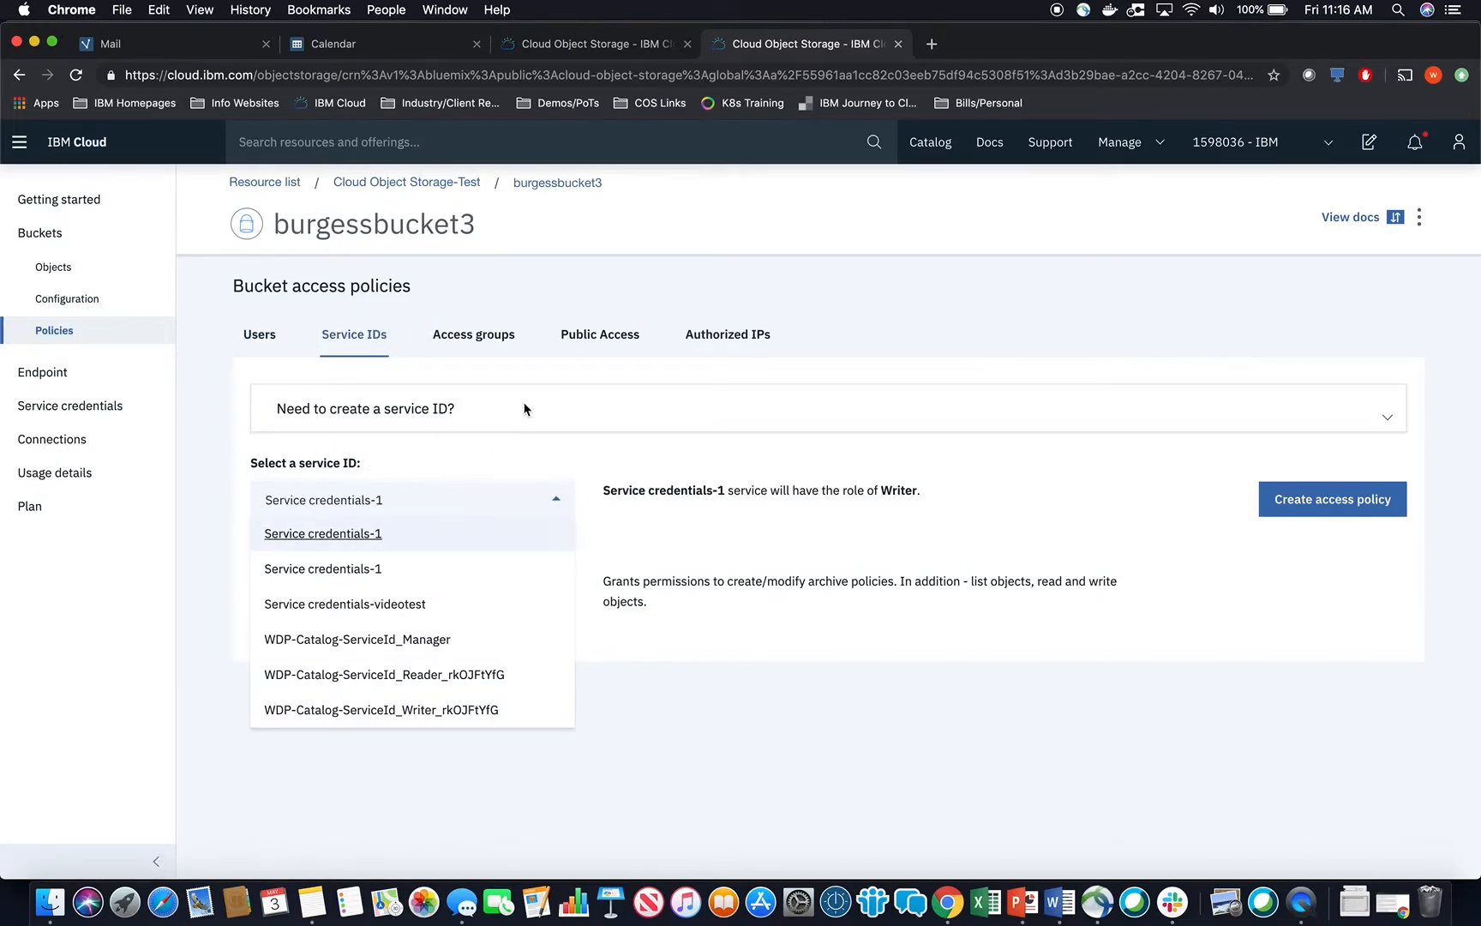
pyautogui.click(424, 607)
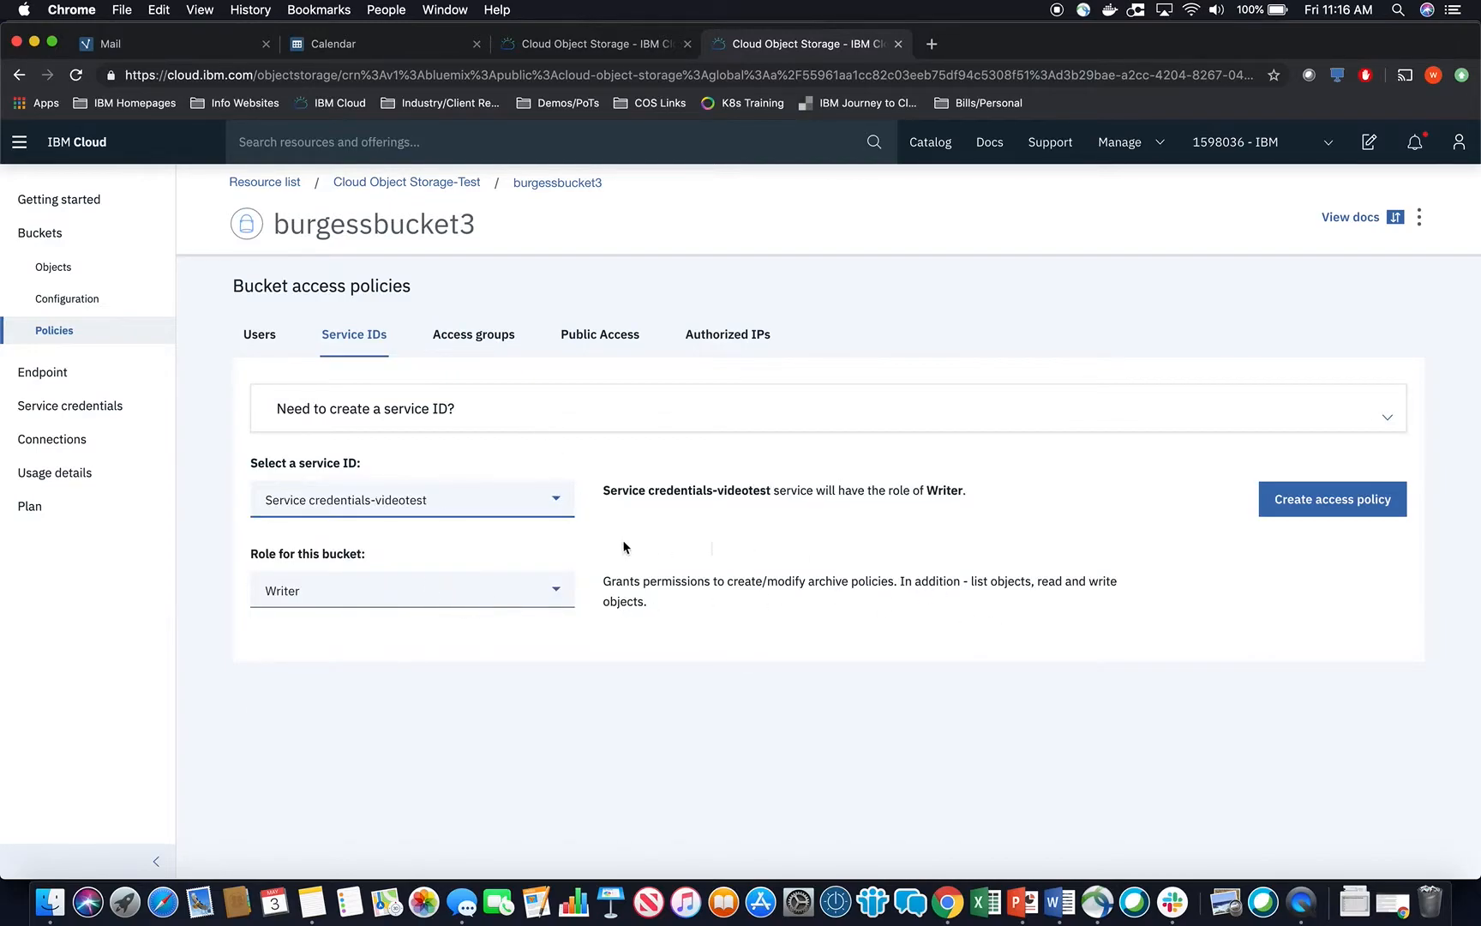
pyautogui.click(554, 590)
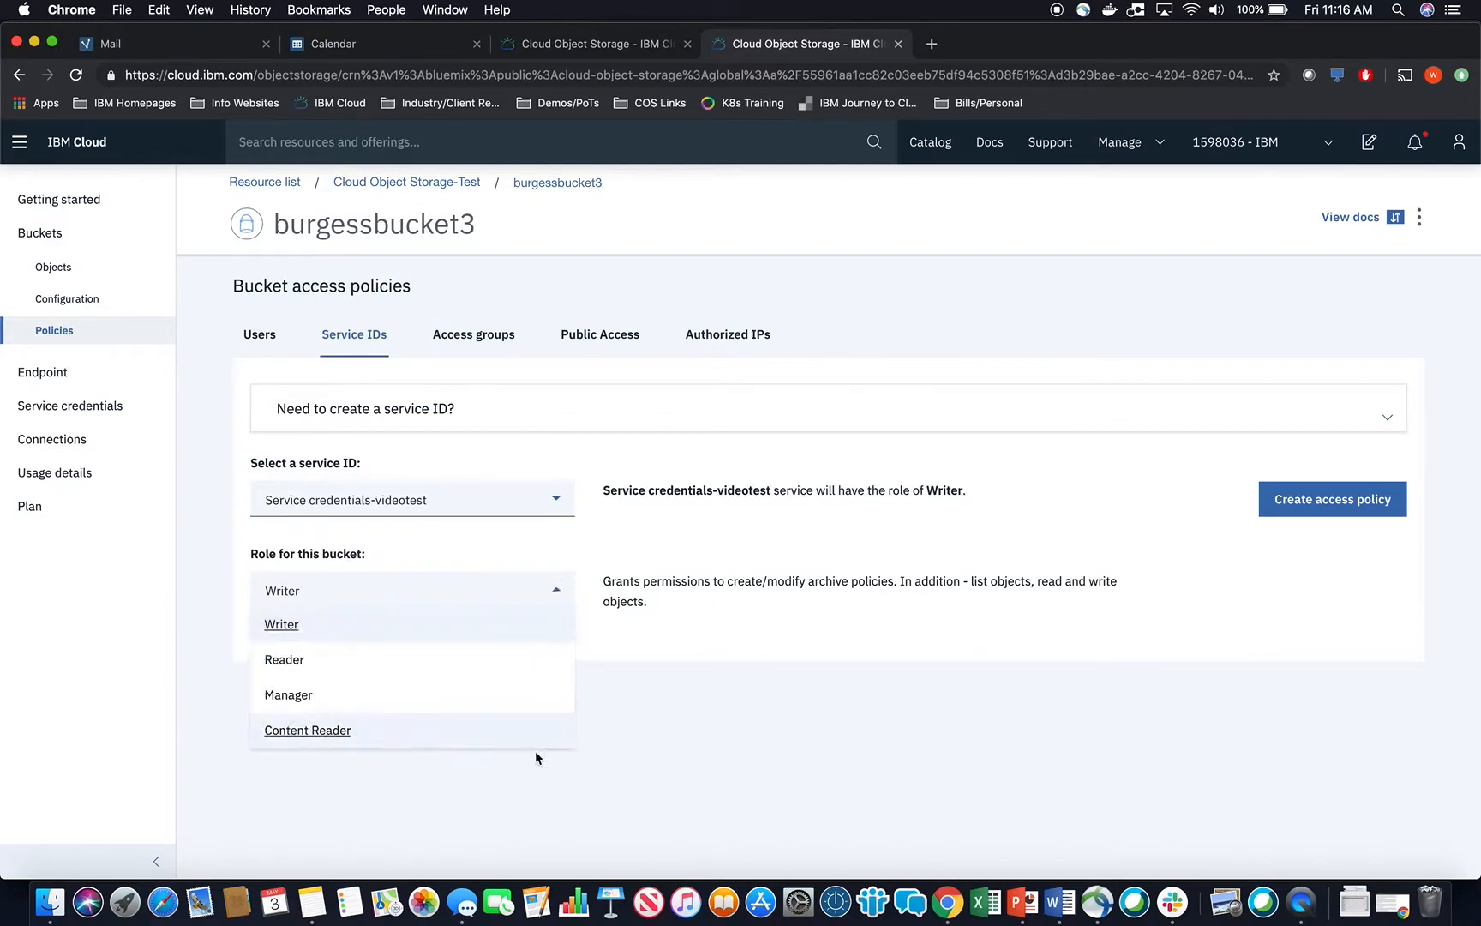
pyautogui.click(509, 624)
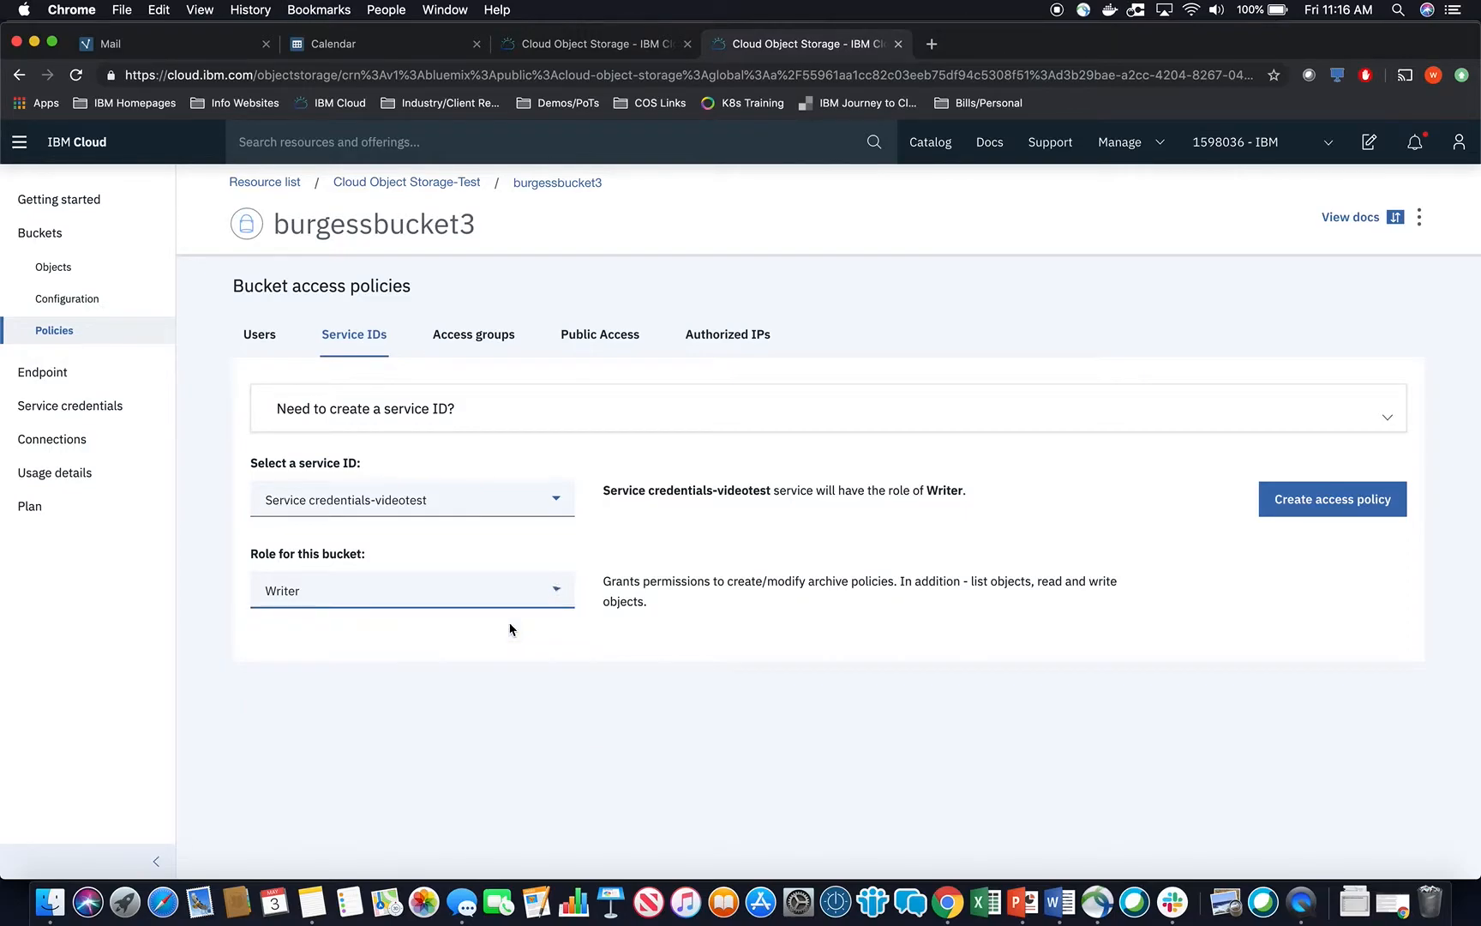
pyautogui.click(1358, 513)
# - Open the getting-started information on access management for Cloud Object Storage
pyautogui.click(101, 199)
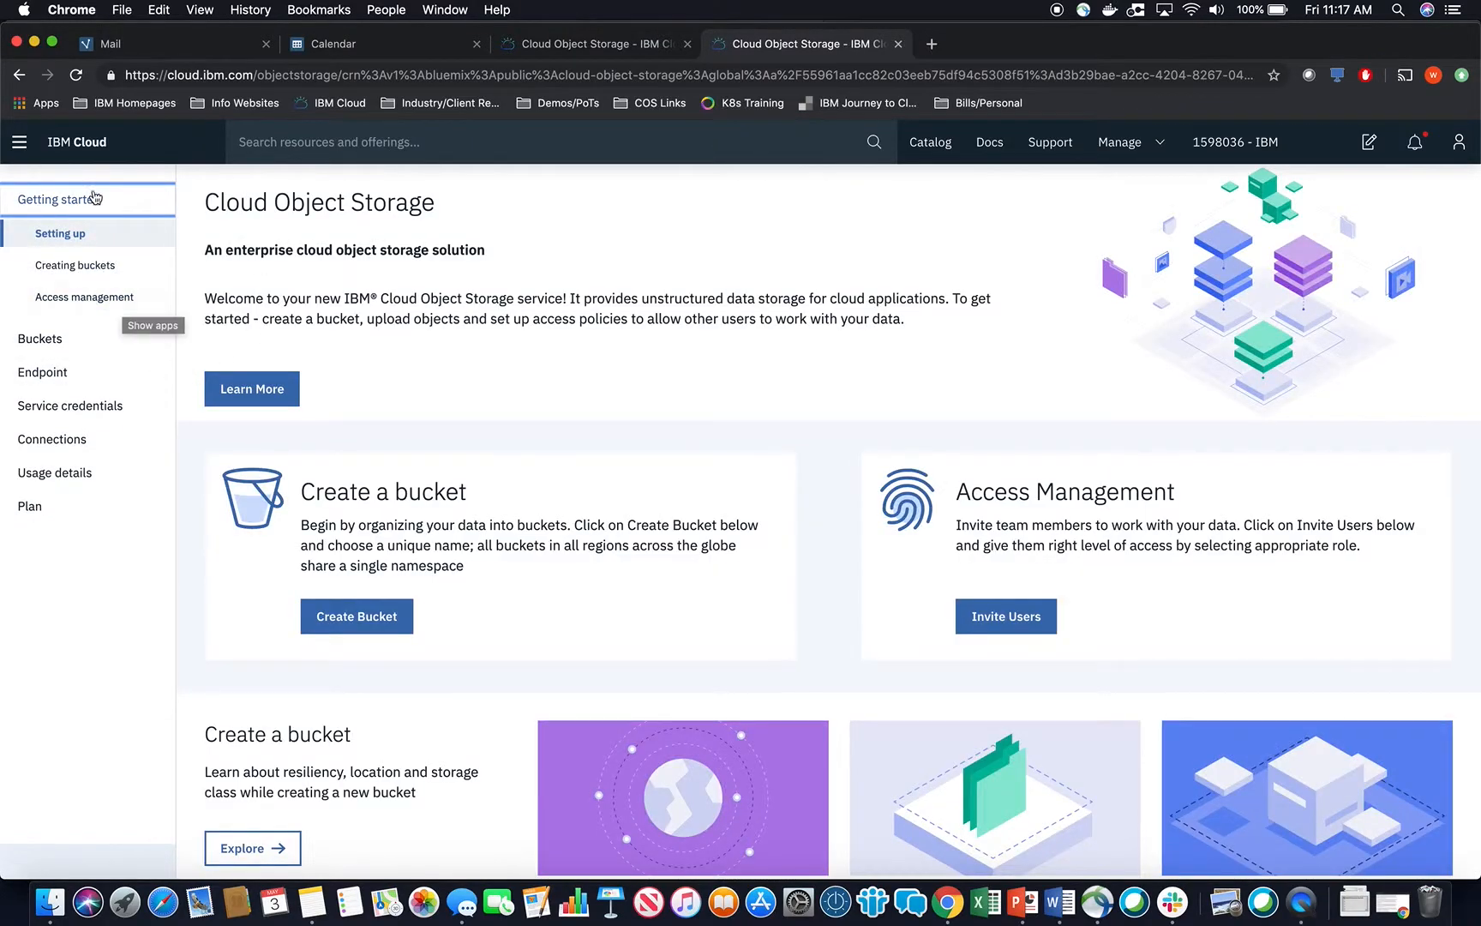
pyautogui.click(118, 300)
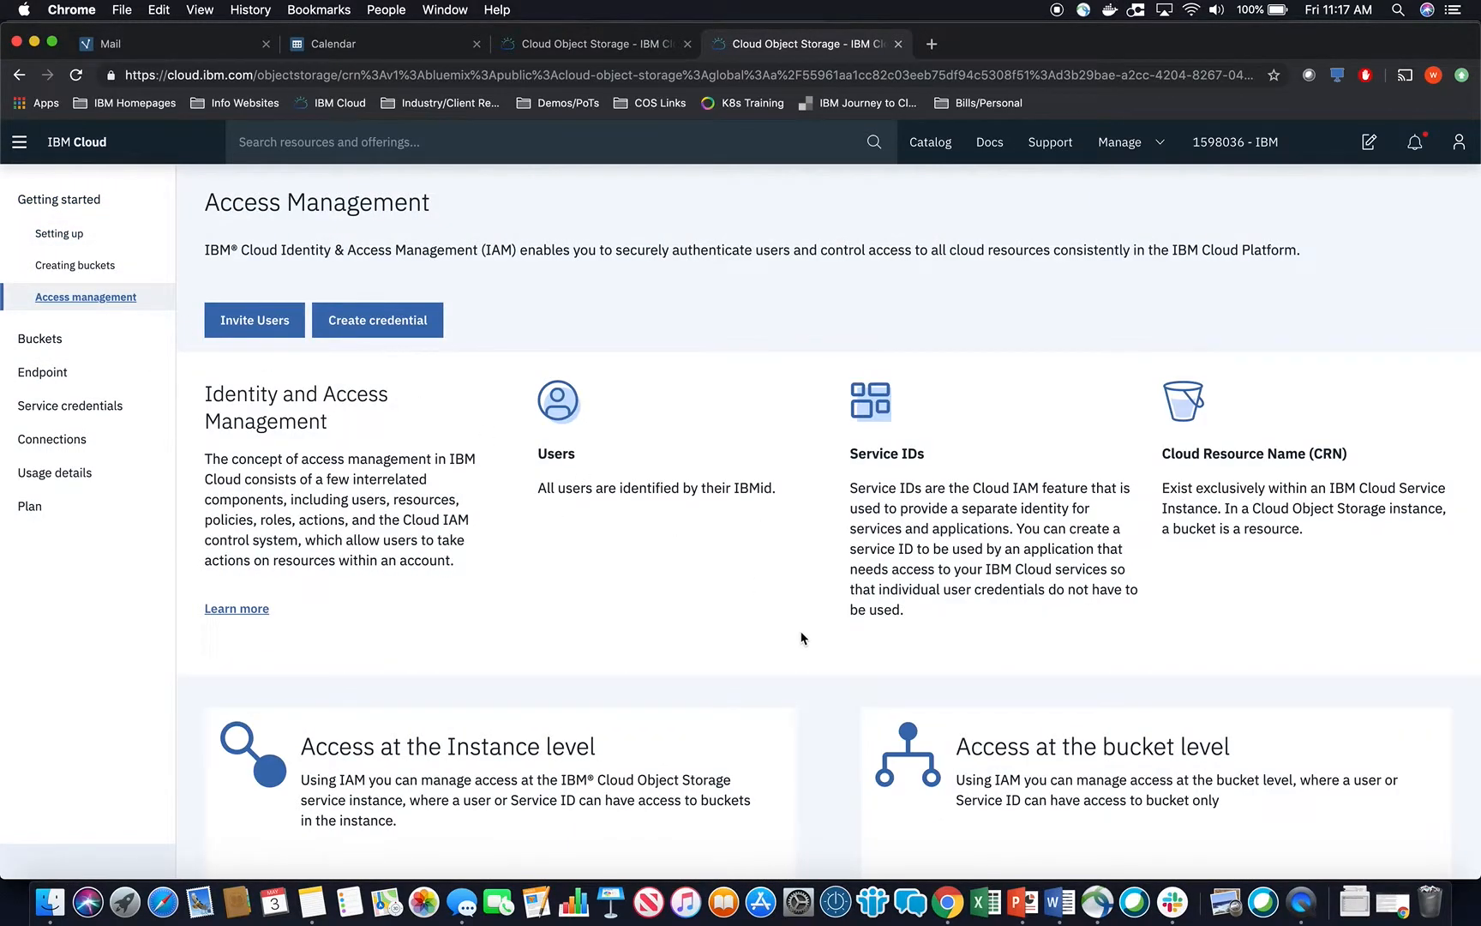